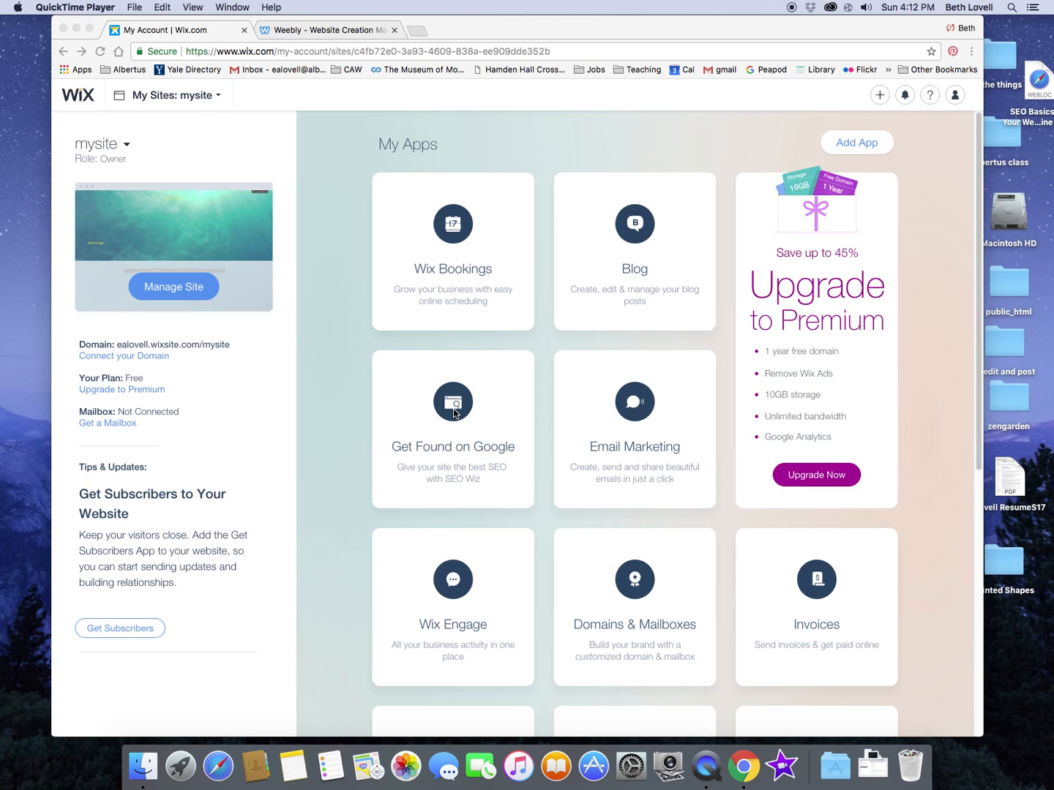
Open the SEO Wiz plan from the dashboard and expand the homepage SEO title task
left_click(456, 413)
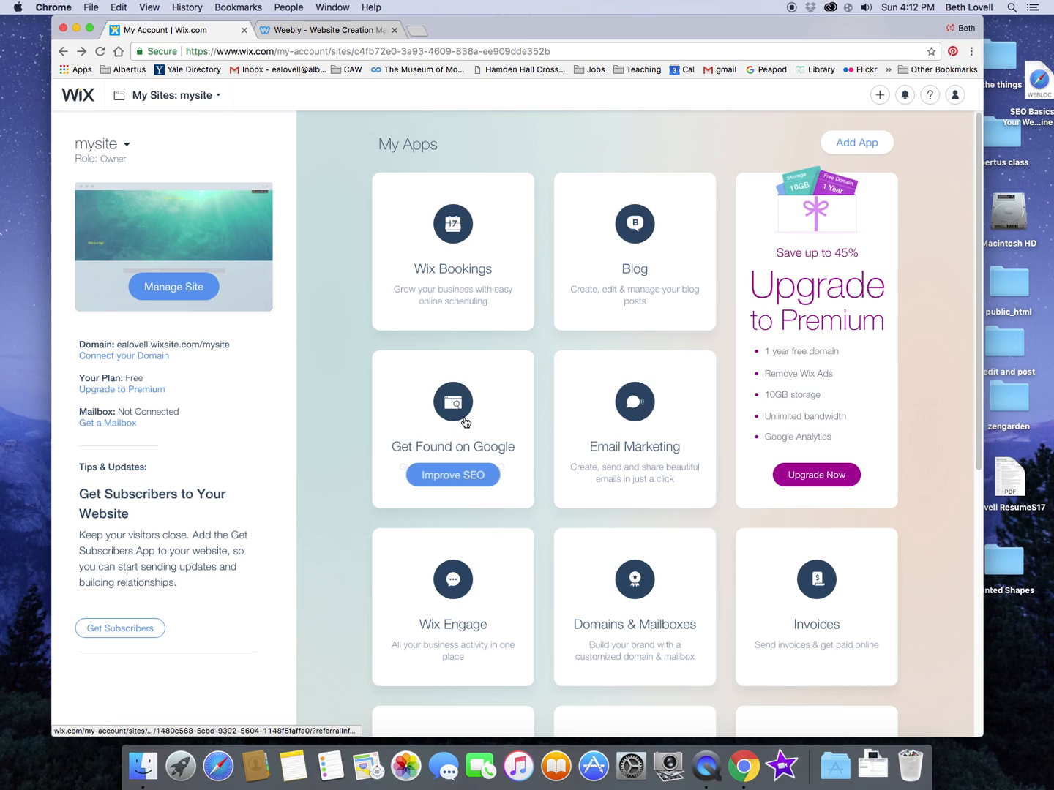
left_click(458, 476)
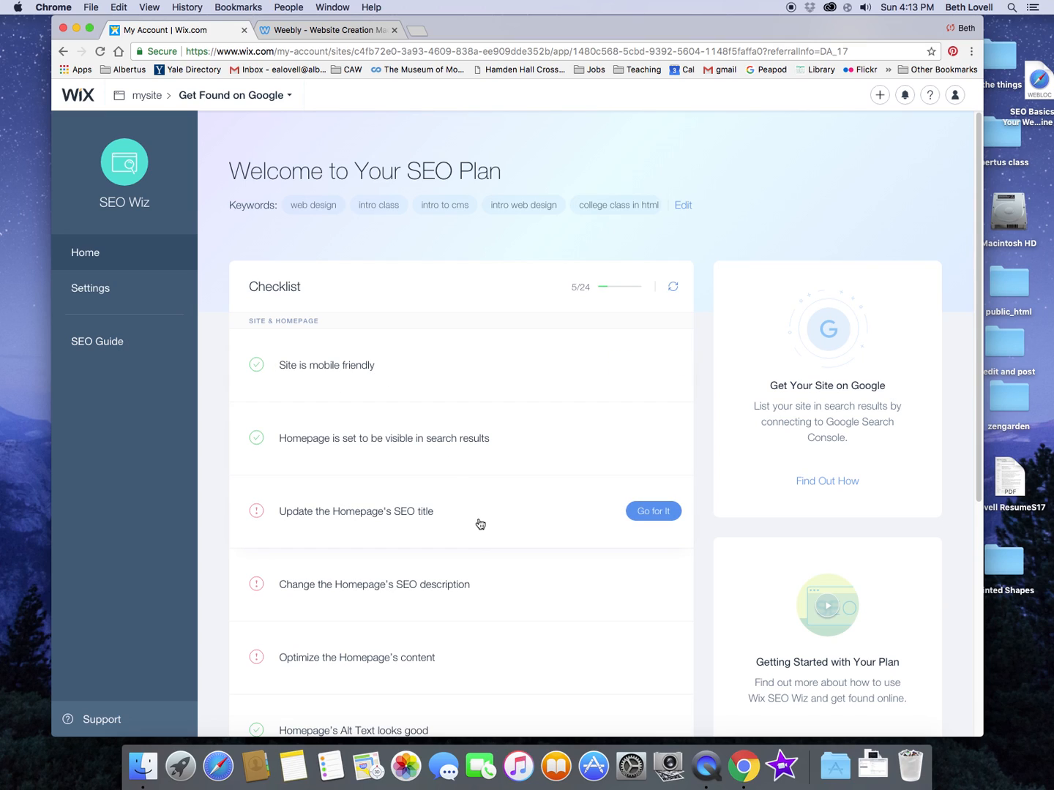
left_click(636, 518)
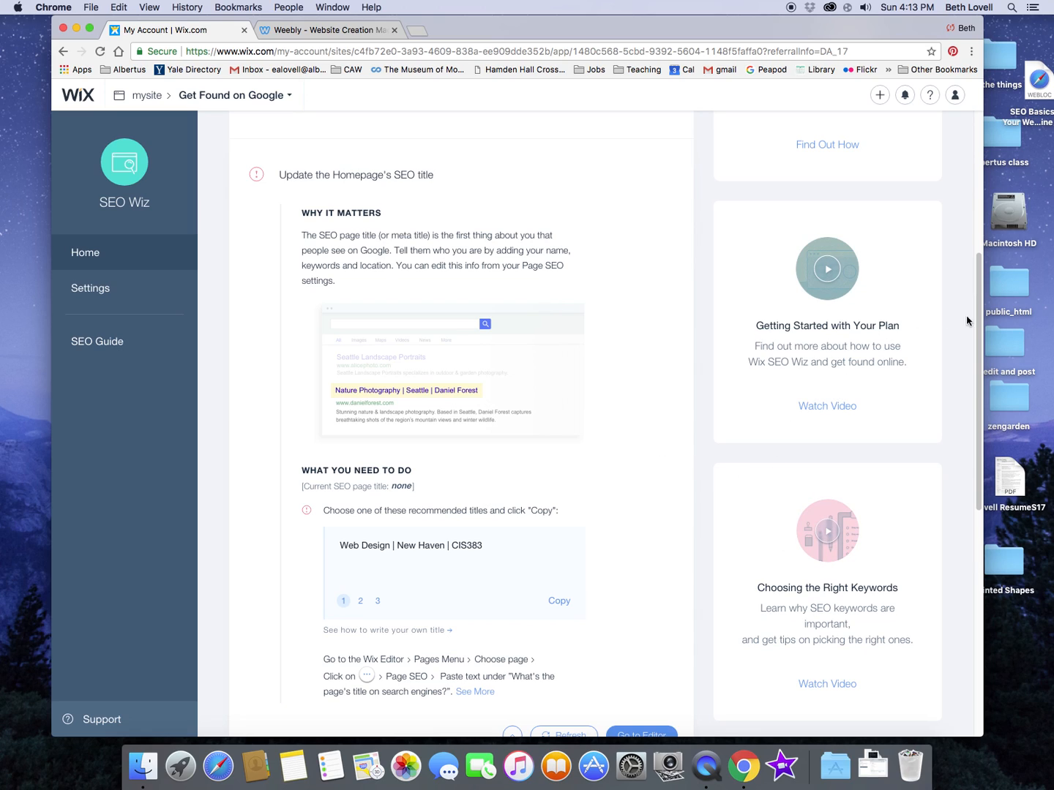
Read through the SEO title advice, then go to the site editor
left_click_drag(976, 300, 958, 214)
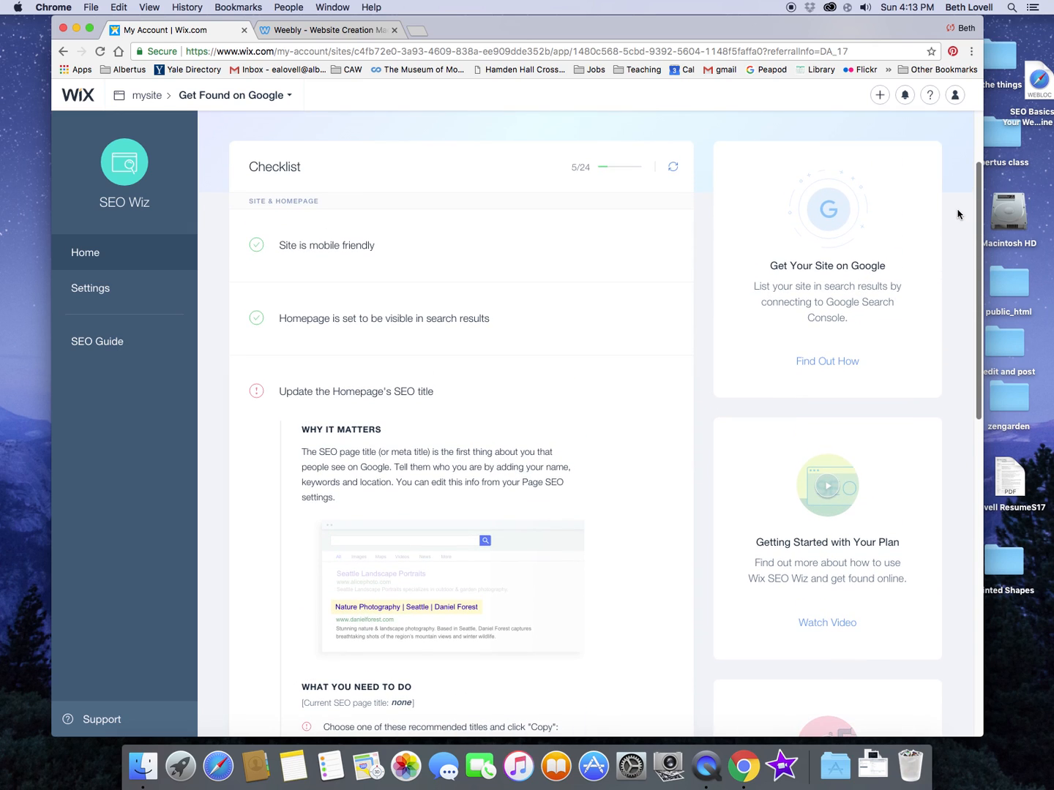
scroll(958, 214, "down", 5)
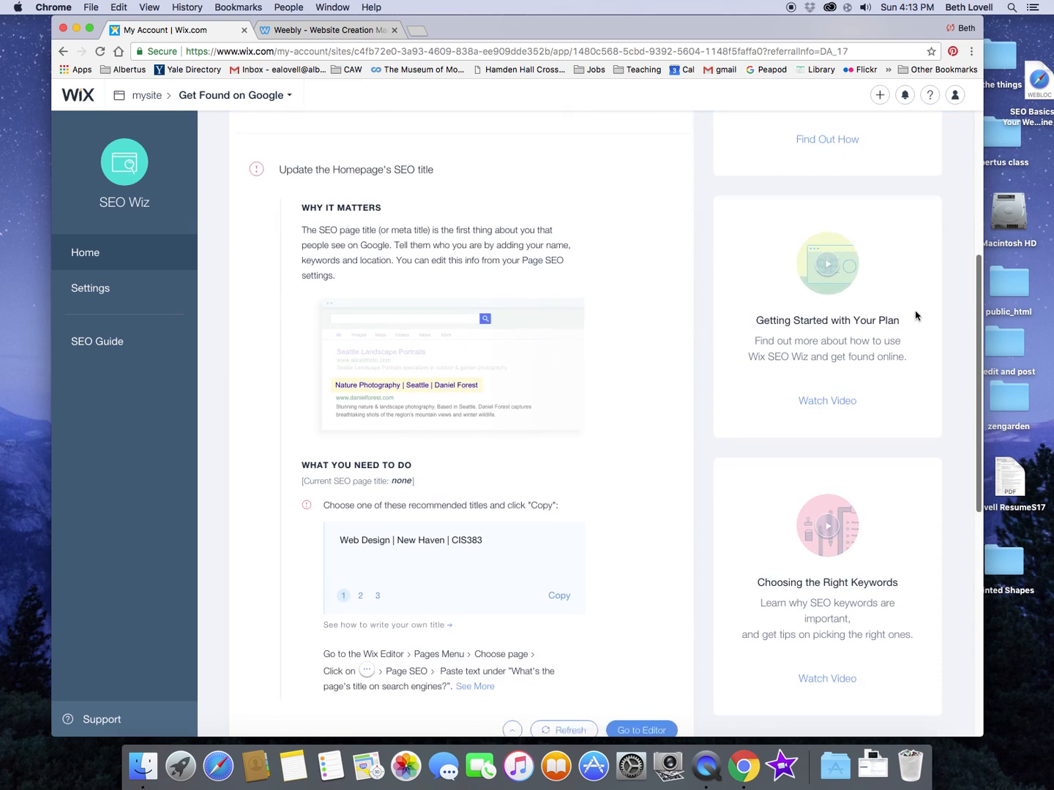
scroll(908, 332, "up", 2)
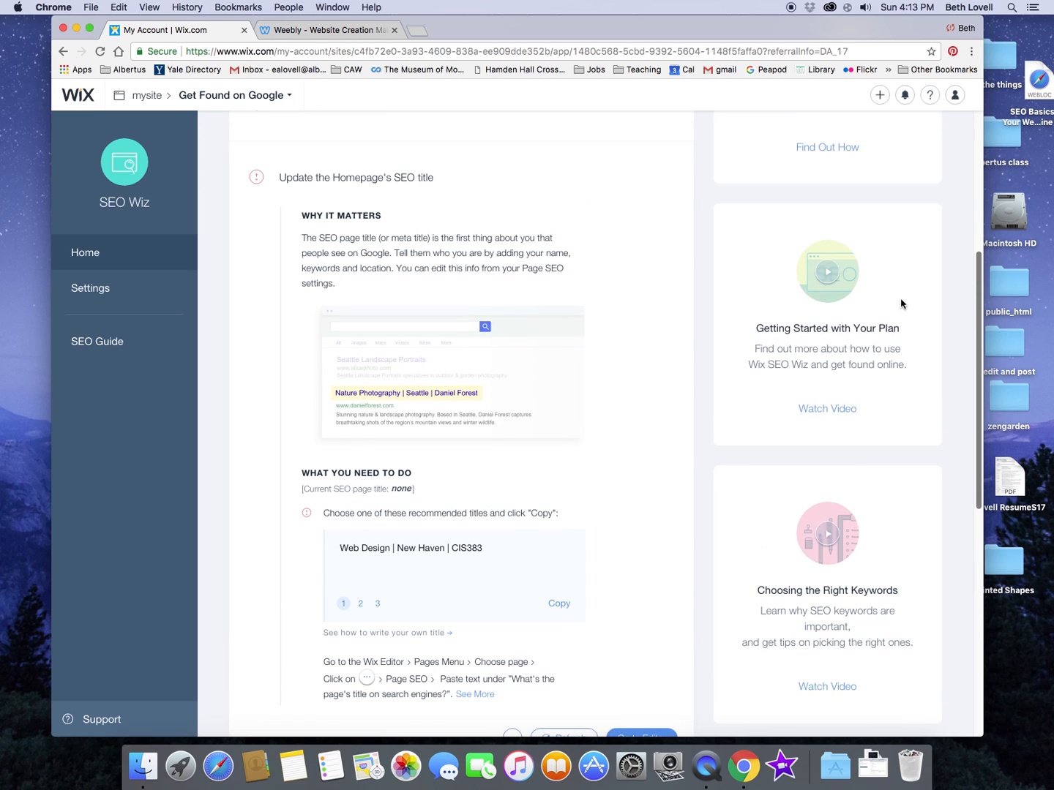
scroll(894, 322, "down", 1)
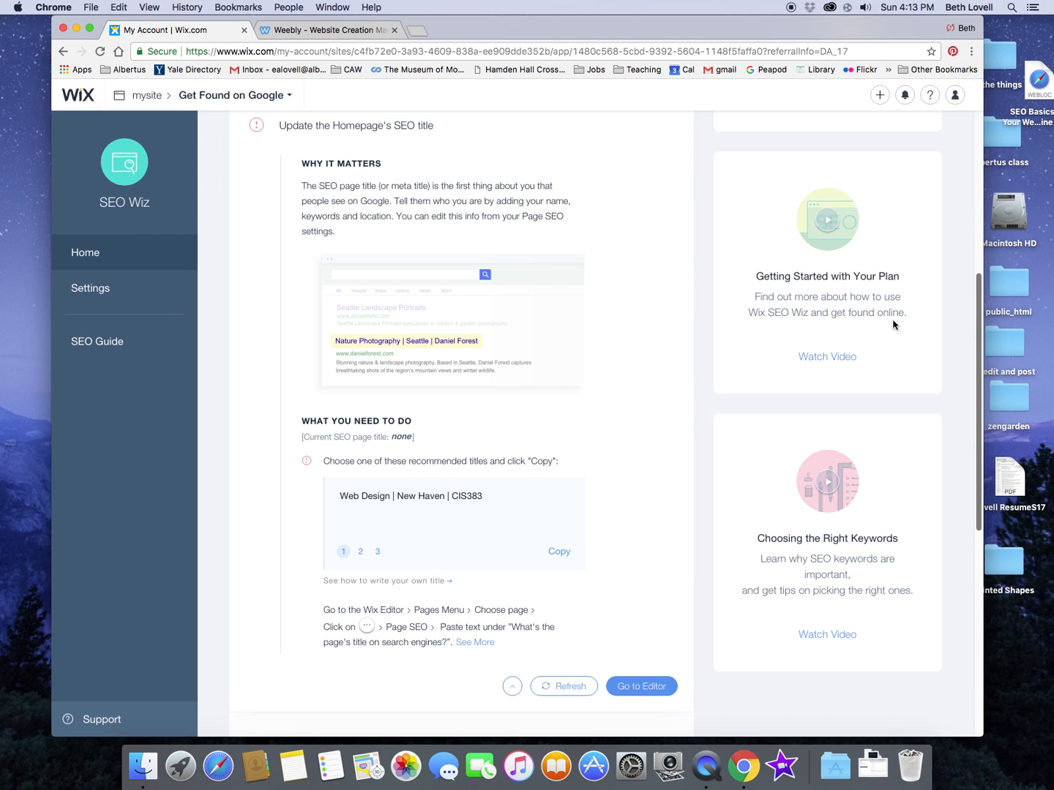
scroll(893, 324, "down", 2)
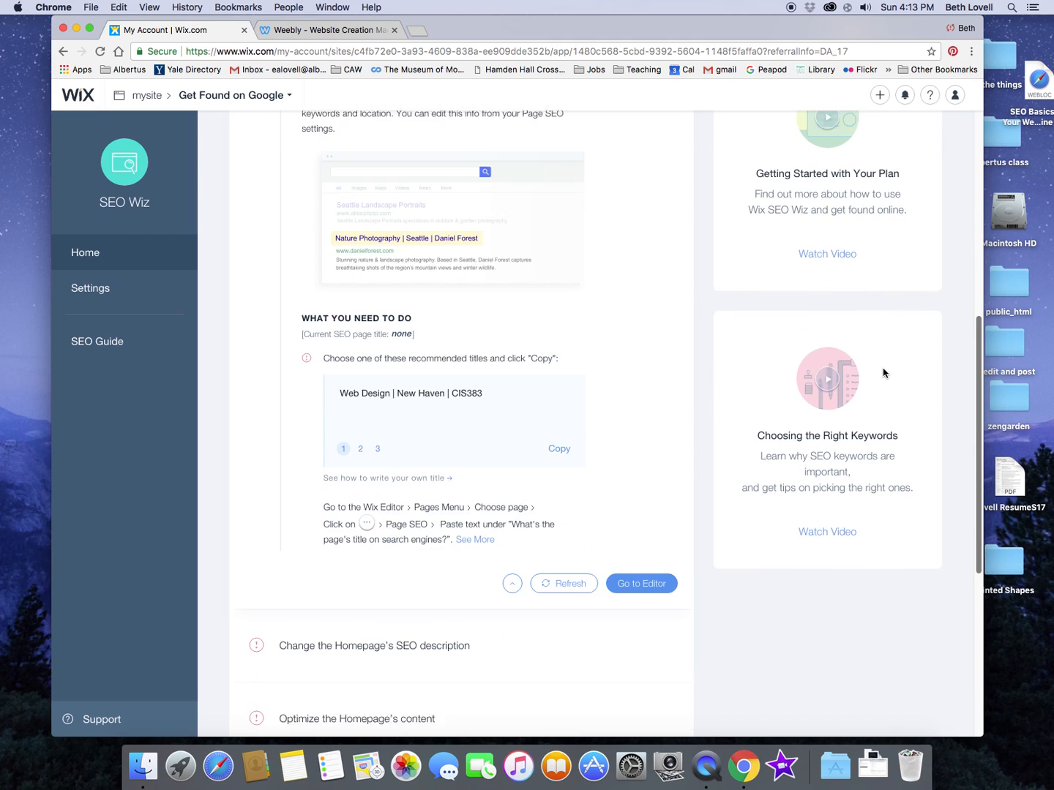
scroll(884, 372, "up", 3)
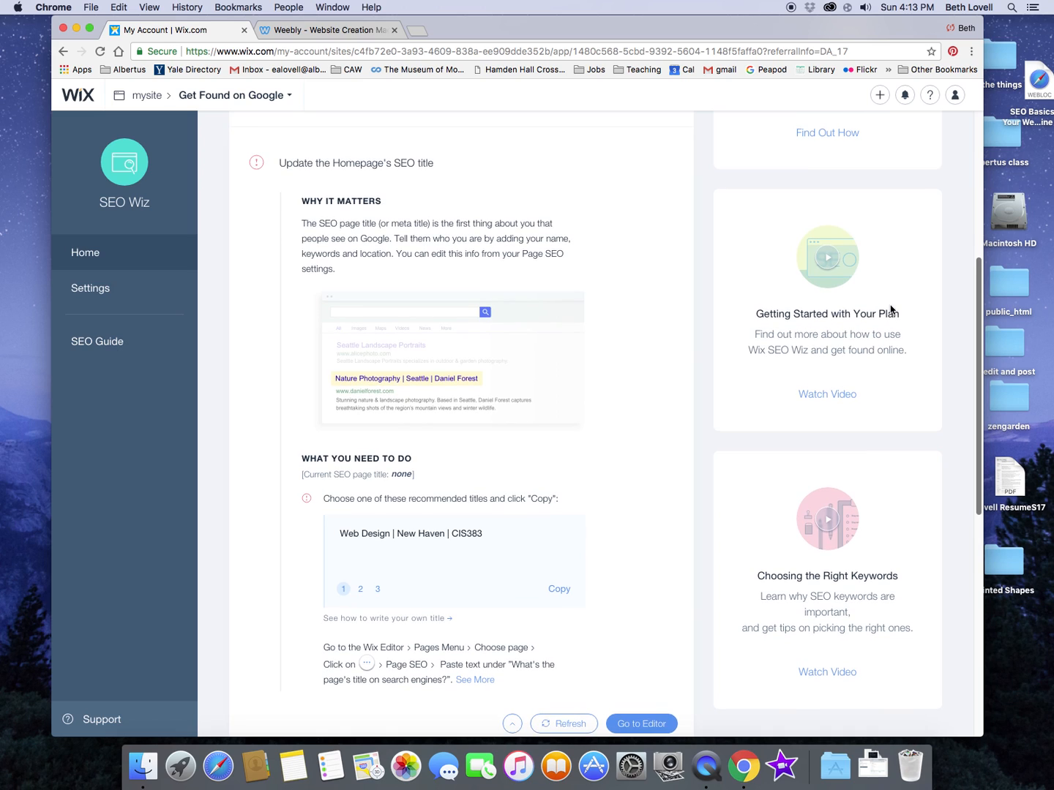
scroll(889, 322, "down", 3)
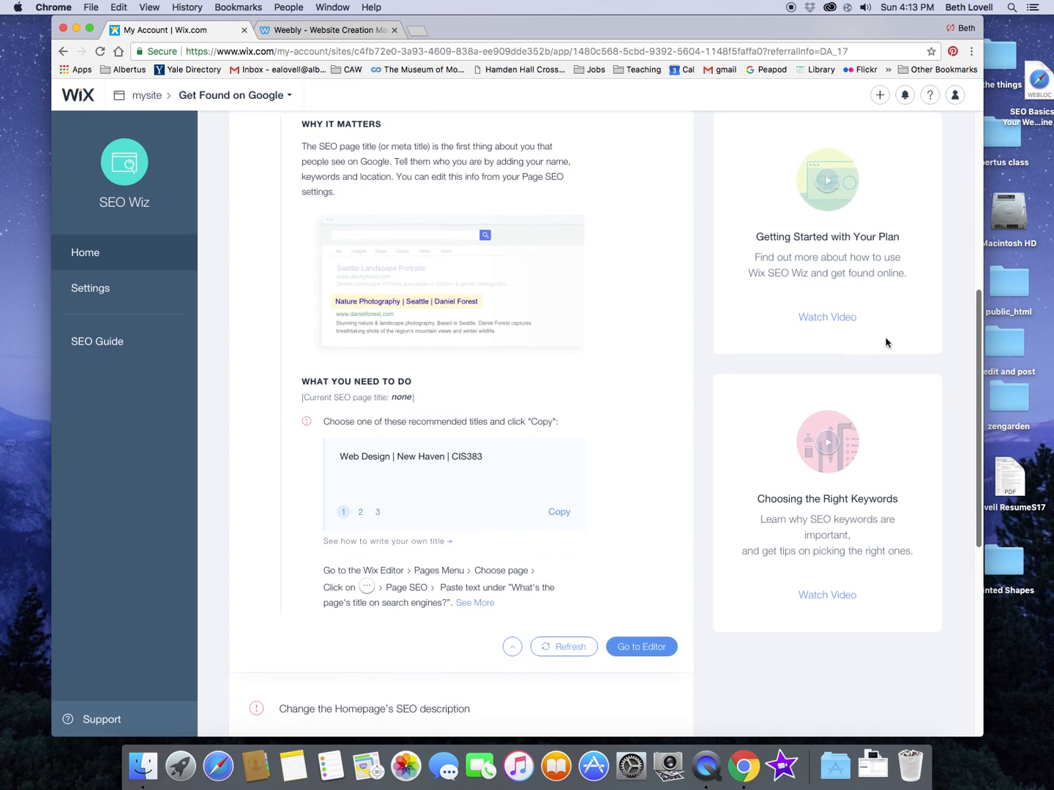
scroll(886, 322, "up", 4)
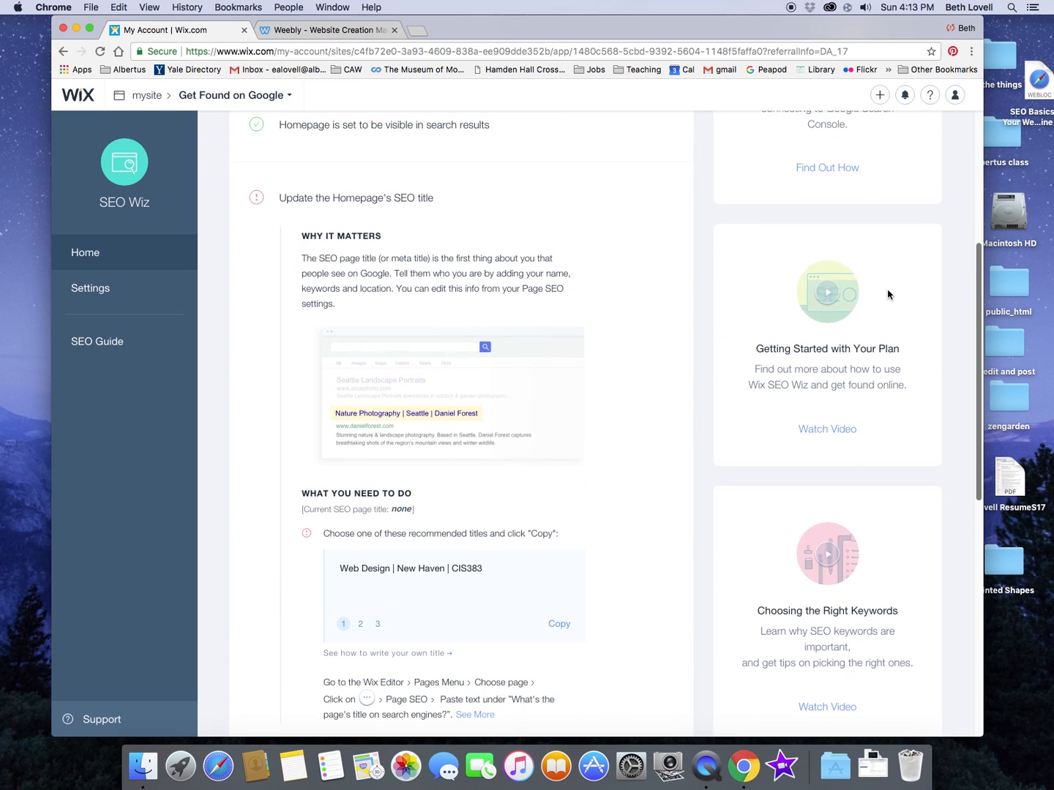
scroll(885, 322, "down", 6)
scroll(882, 337, "up", 6)
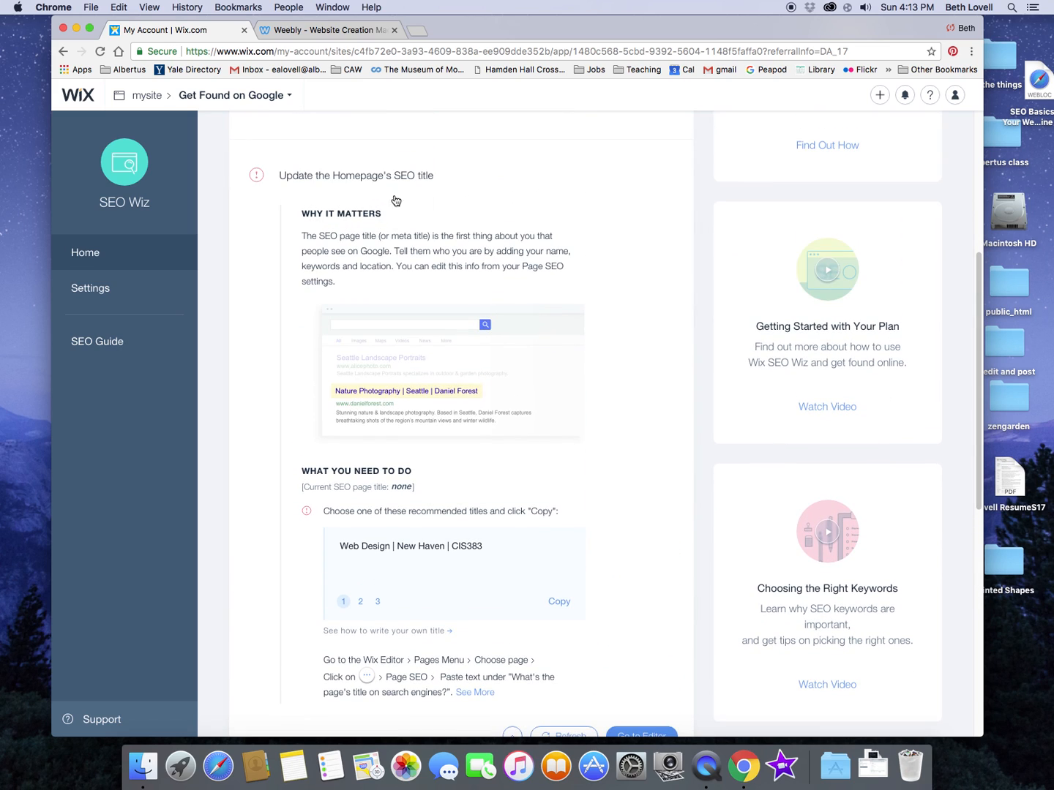
scroll(548, 387, "down", 10)
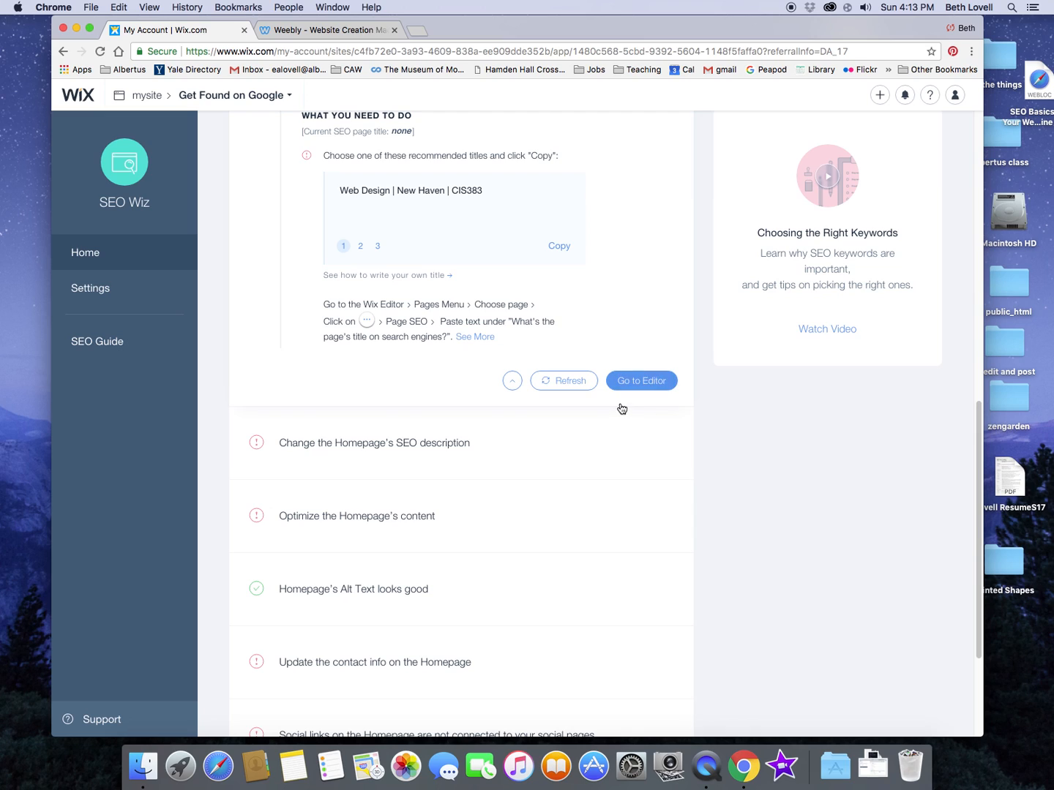
left_click(642, 381)
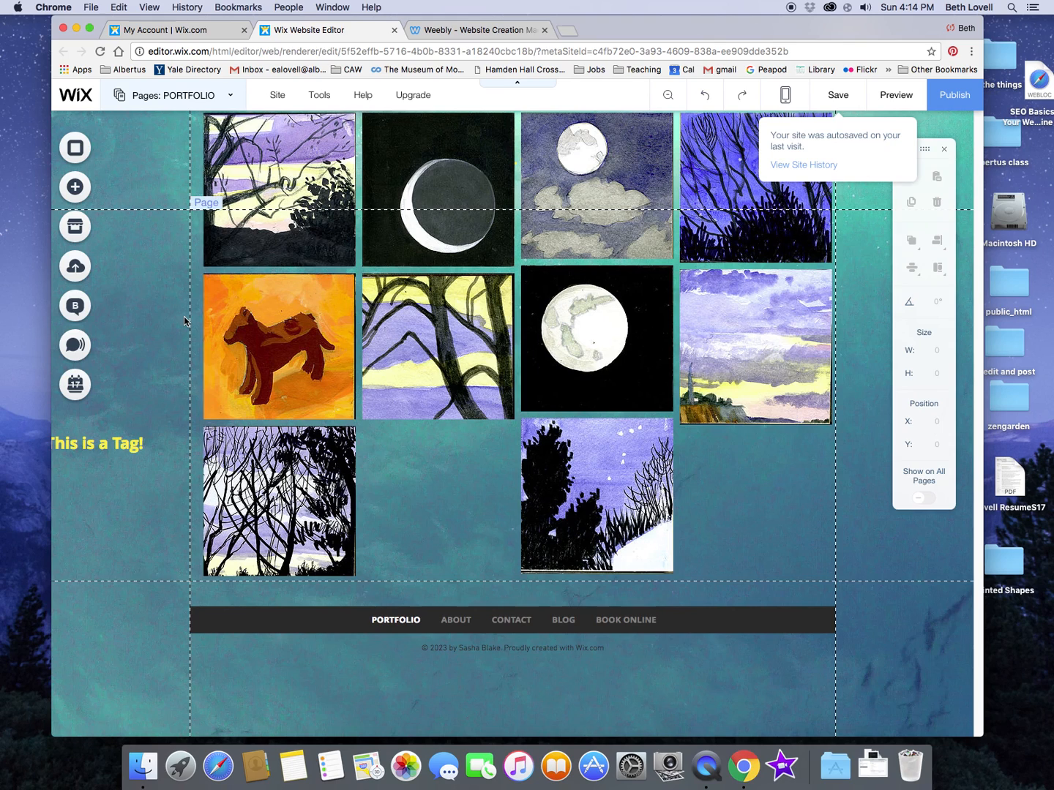
mouse_move(276, 98)
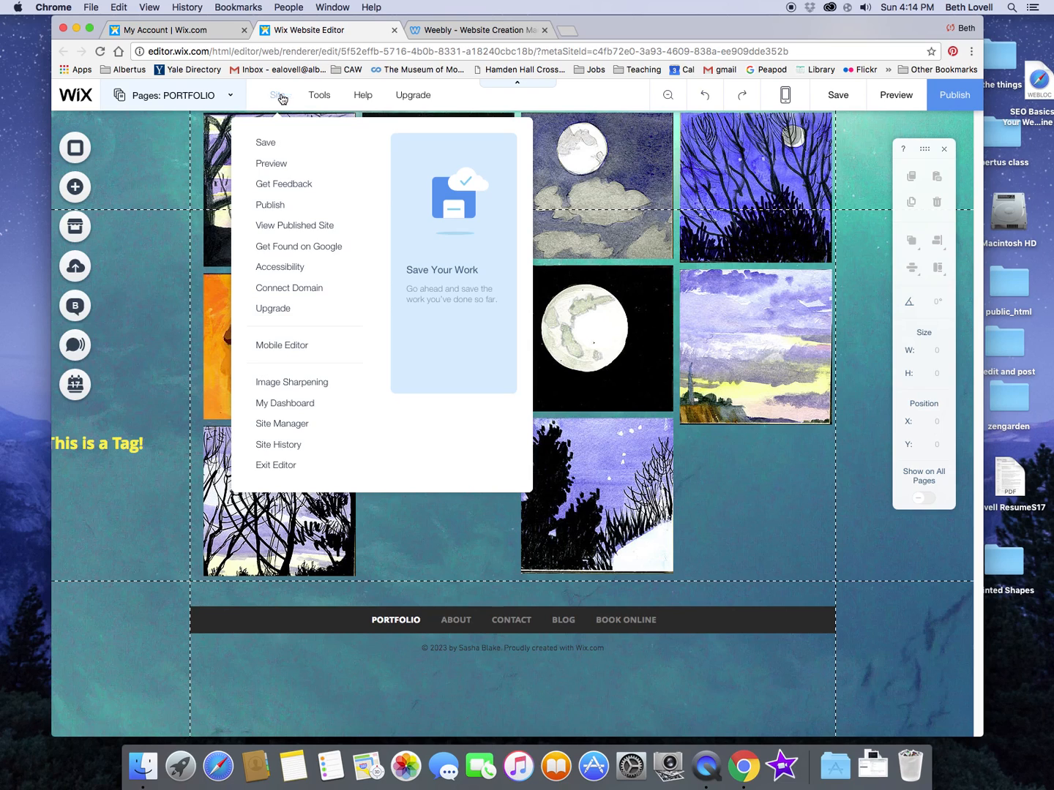
mouse_move(318, 98)
mouse_move(364, 95)
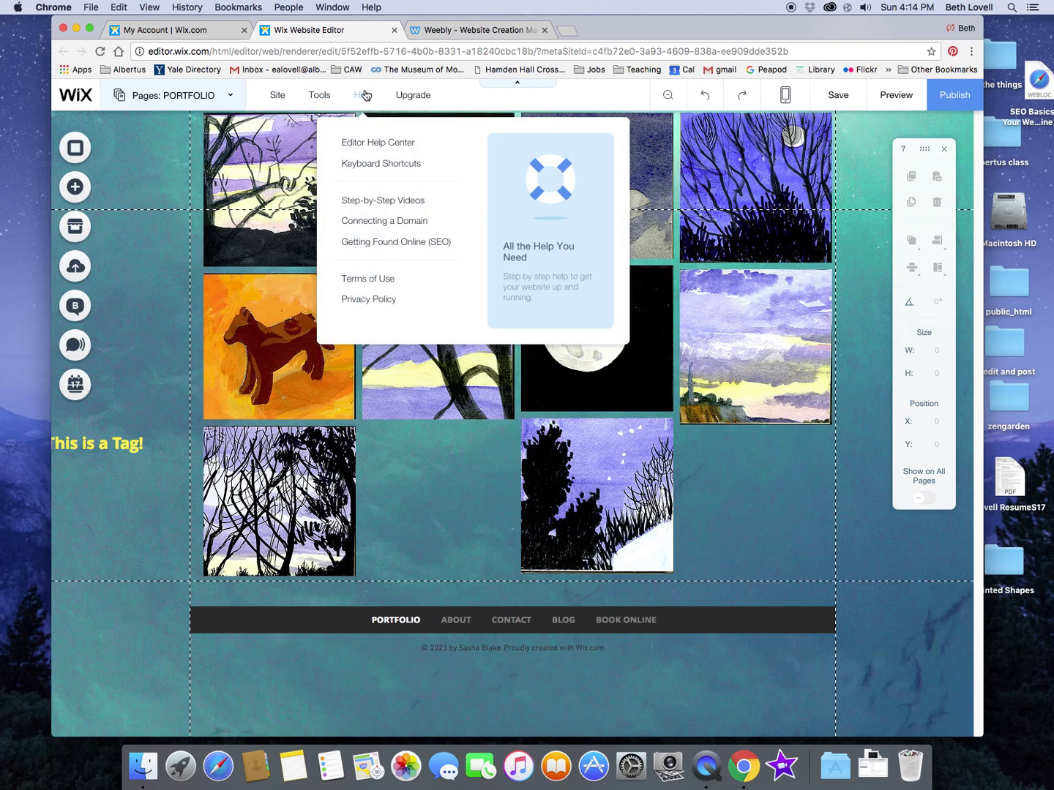
mouse_move(407, 95)
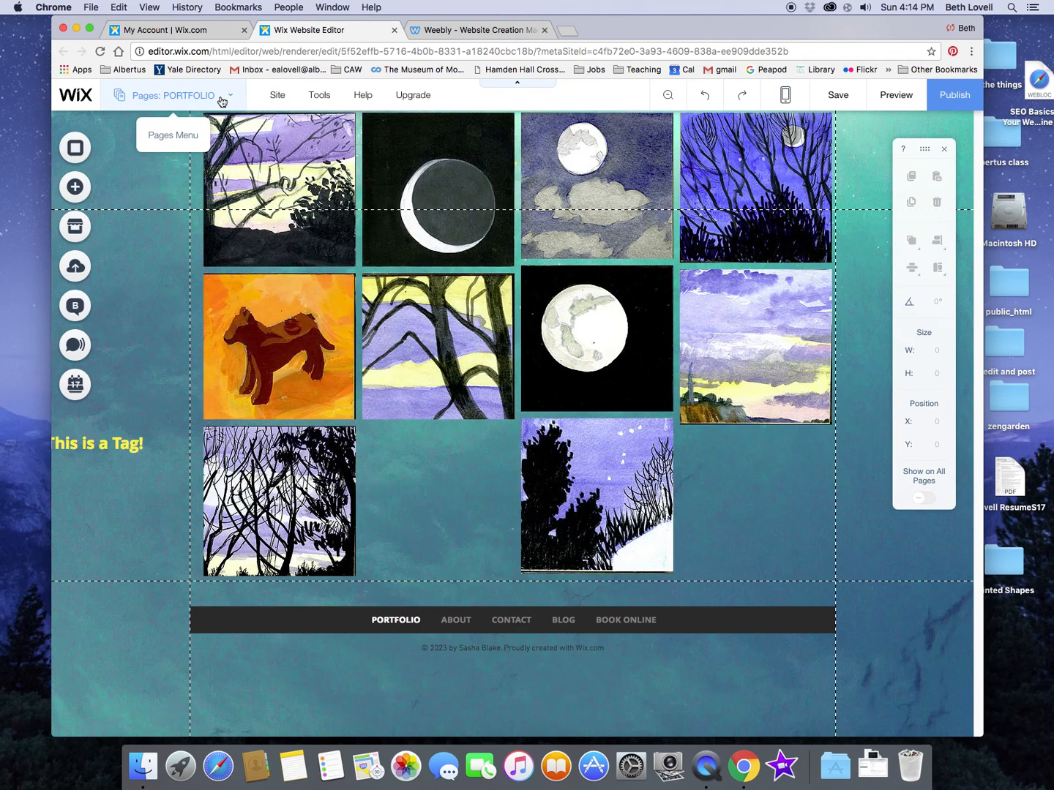
Open the PORTFOLIO page's Page SEO settings from the Pages list
left_click(219, 97)
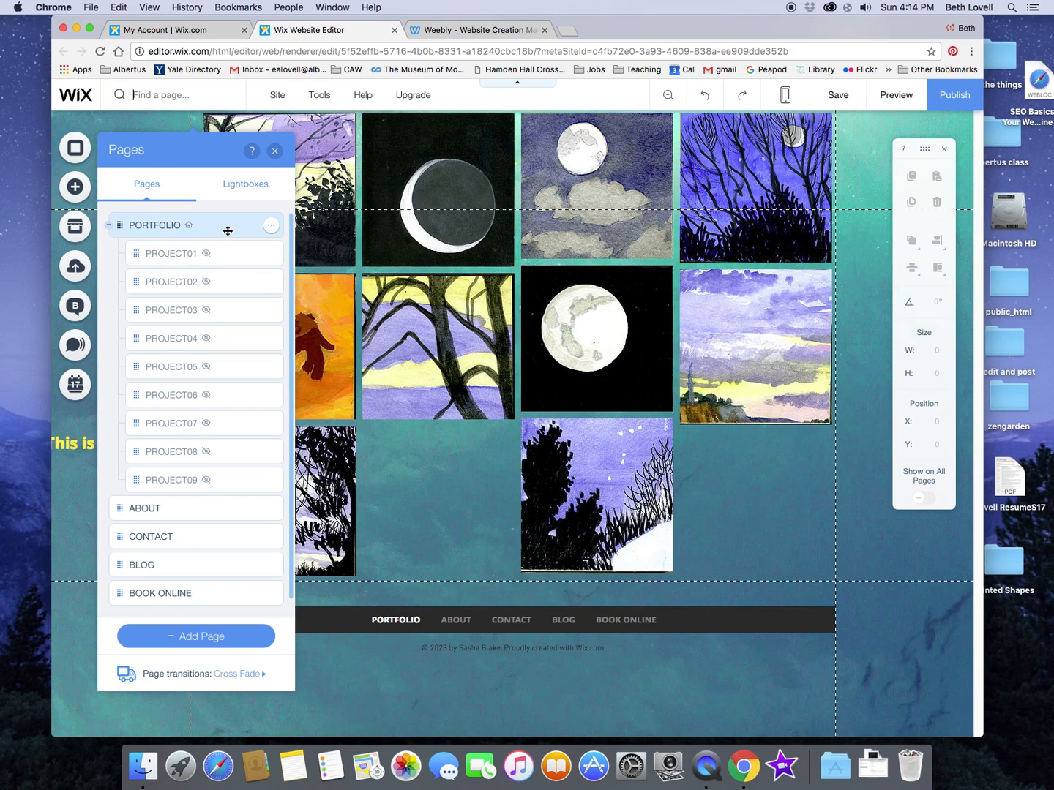
left_click(272, 228)
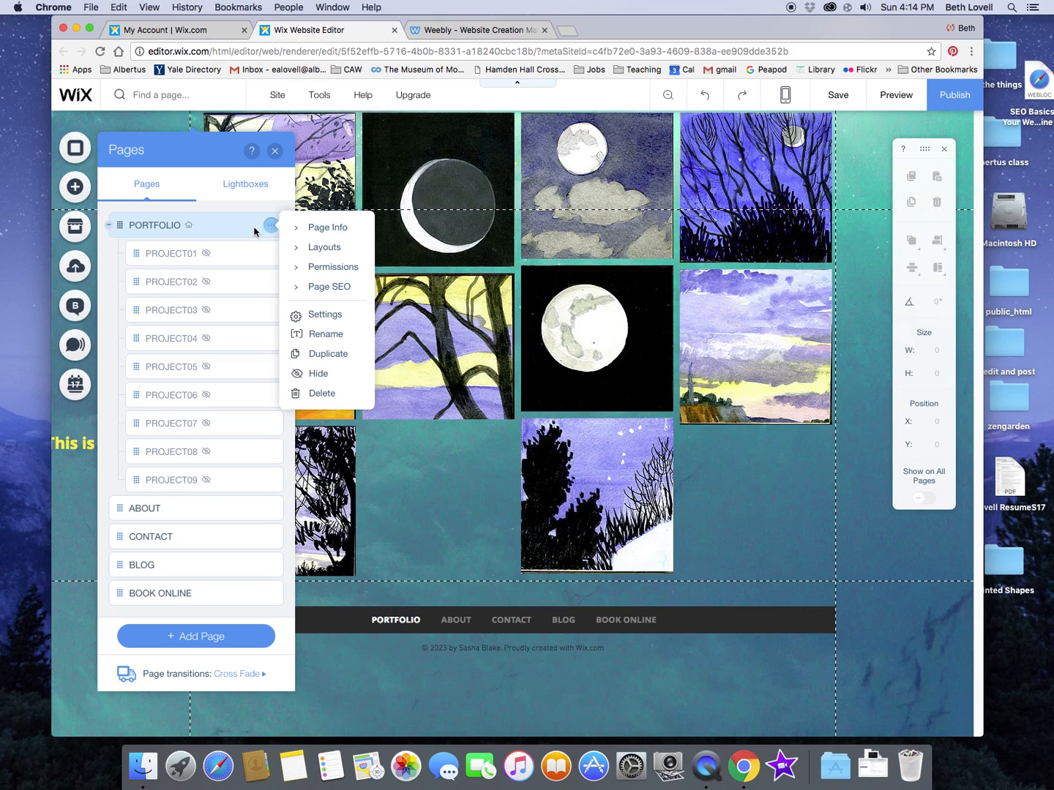
left_click(326, 289)
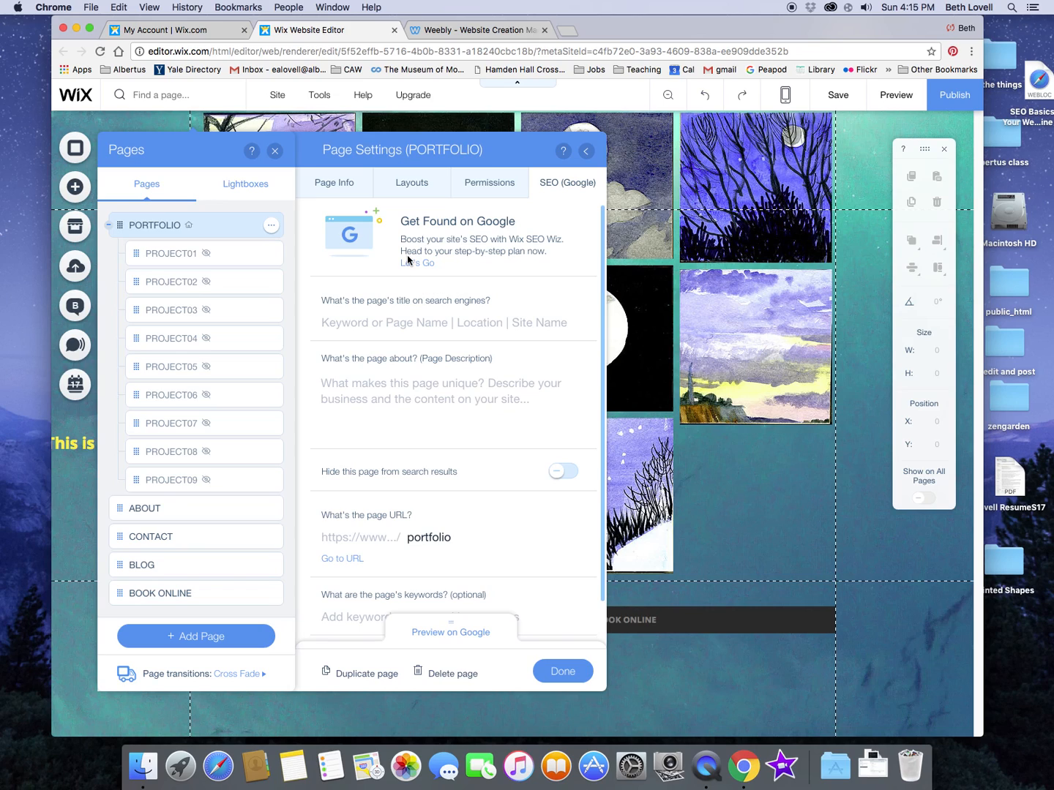
scroll(440, 315, "down", 1)
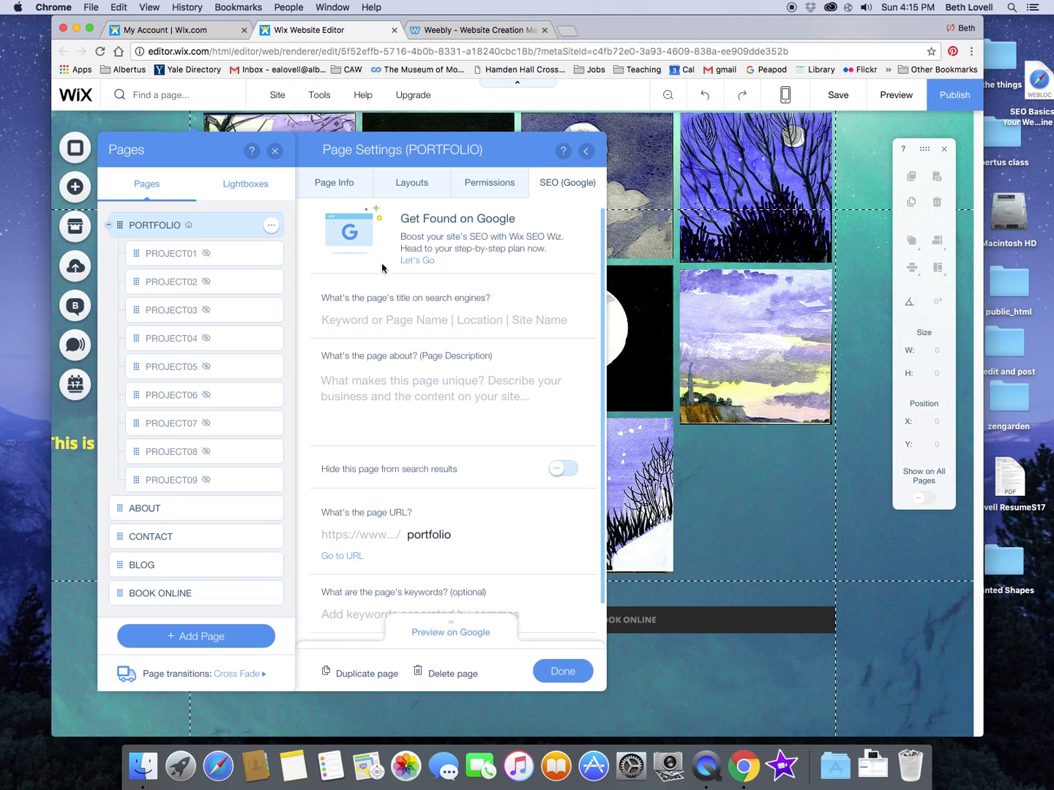
Edit the homepage's Page Info name, toggling its menu visibility off and back on
left_click(348, 184)
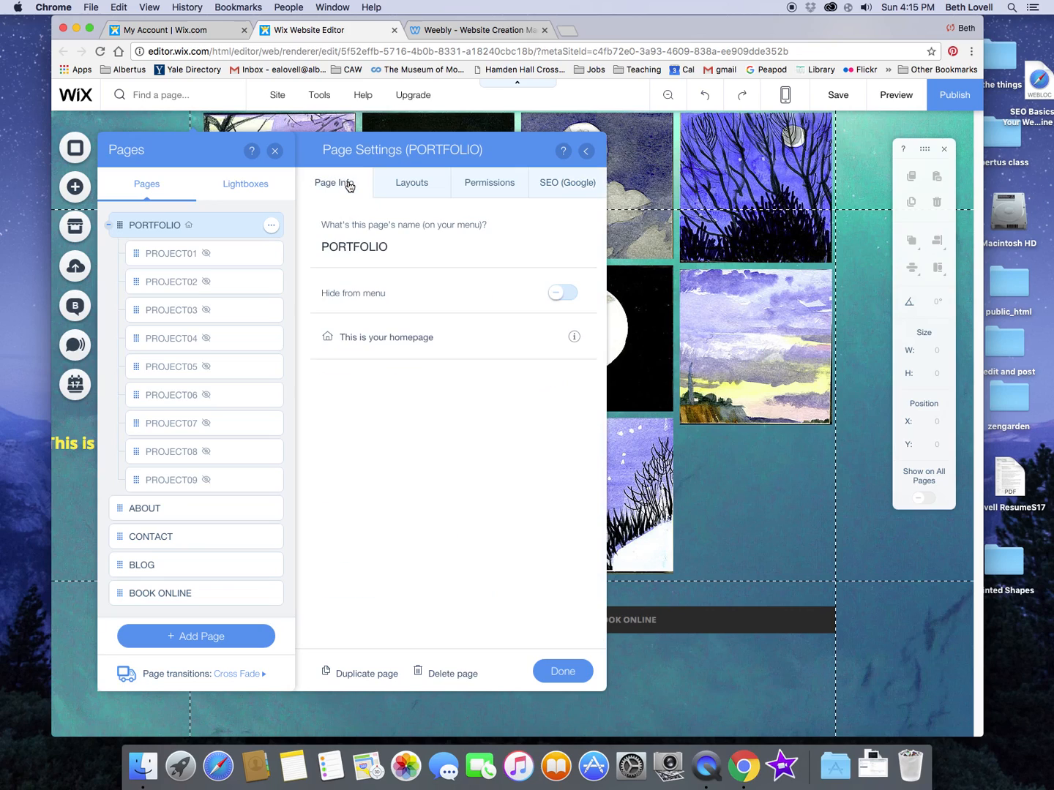
left_click(396, 247)
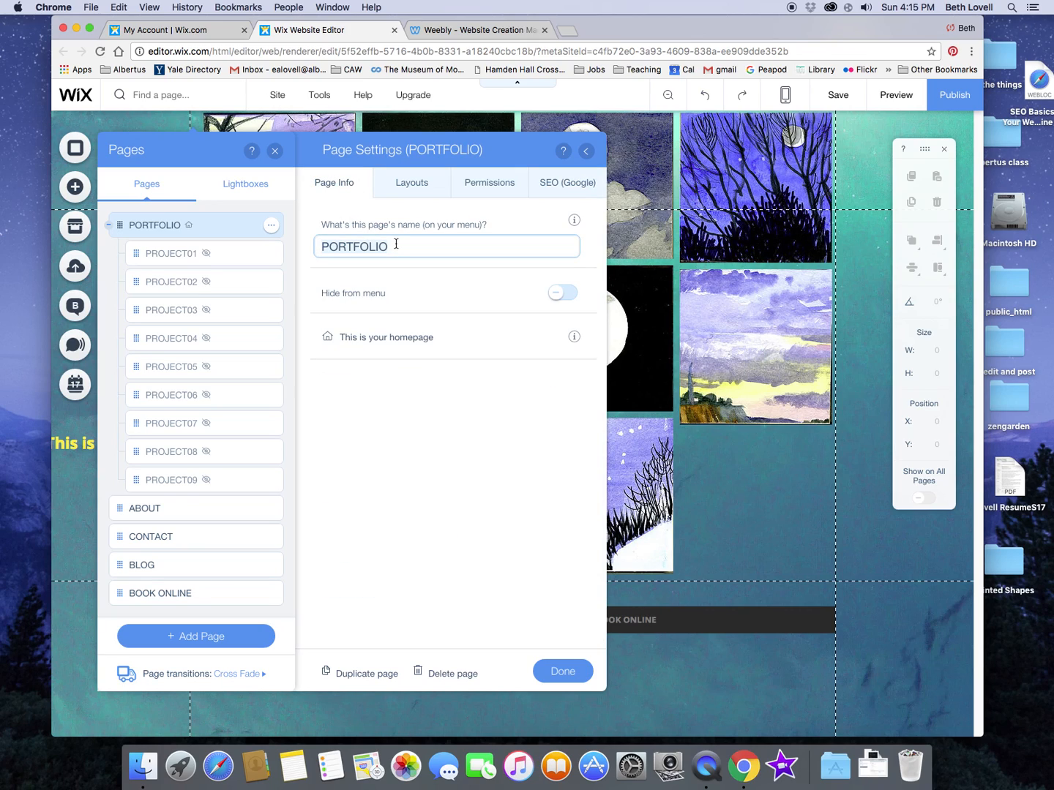
left_click(564, 295)
left_click(571, 295)
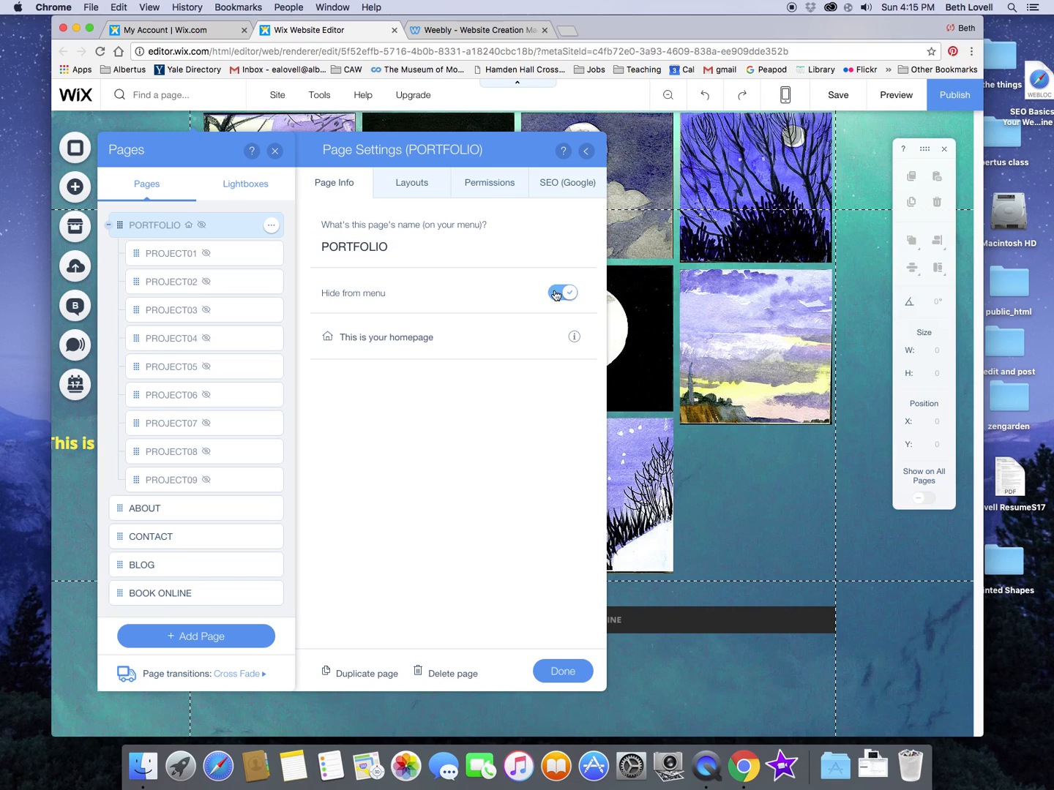
left_click(551, 293)
left_click(347, 248)
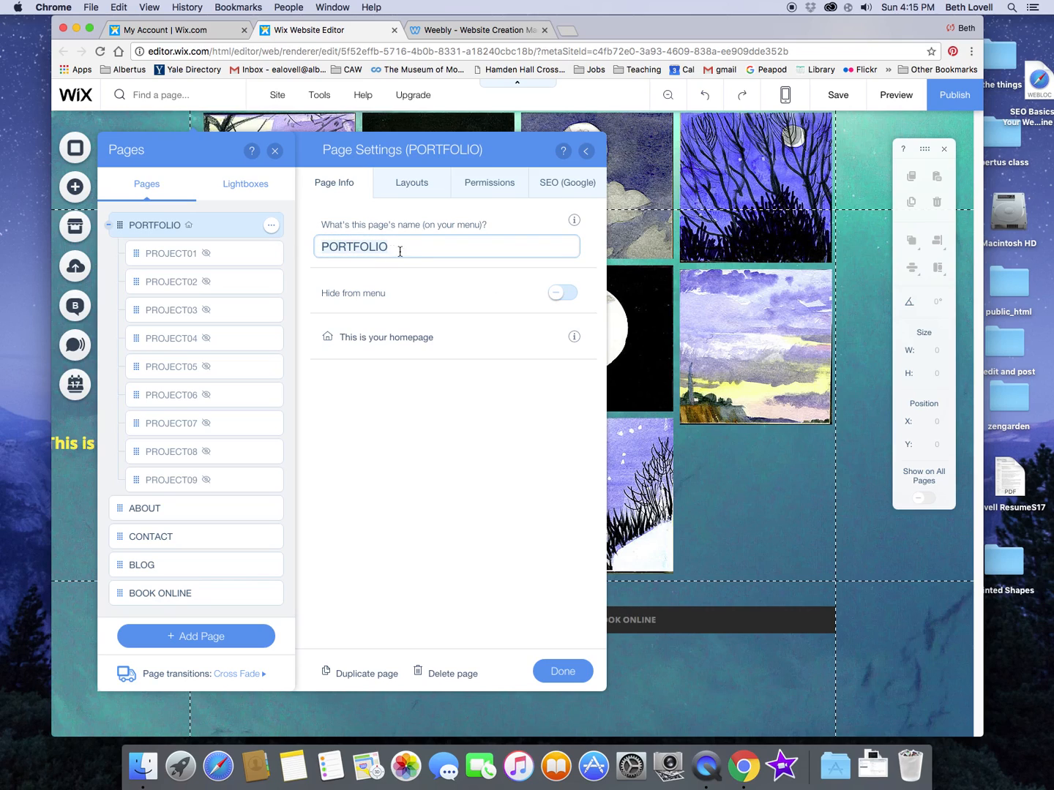
type("BE")
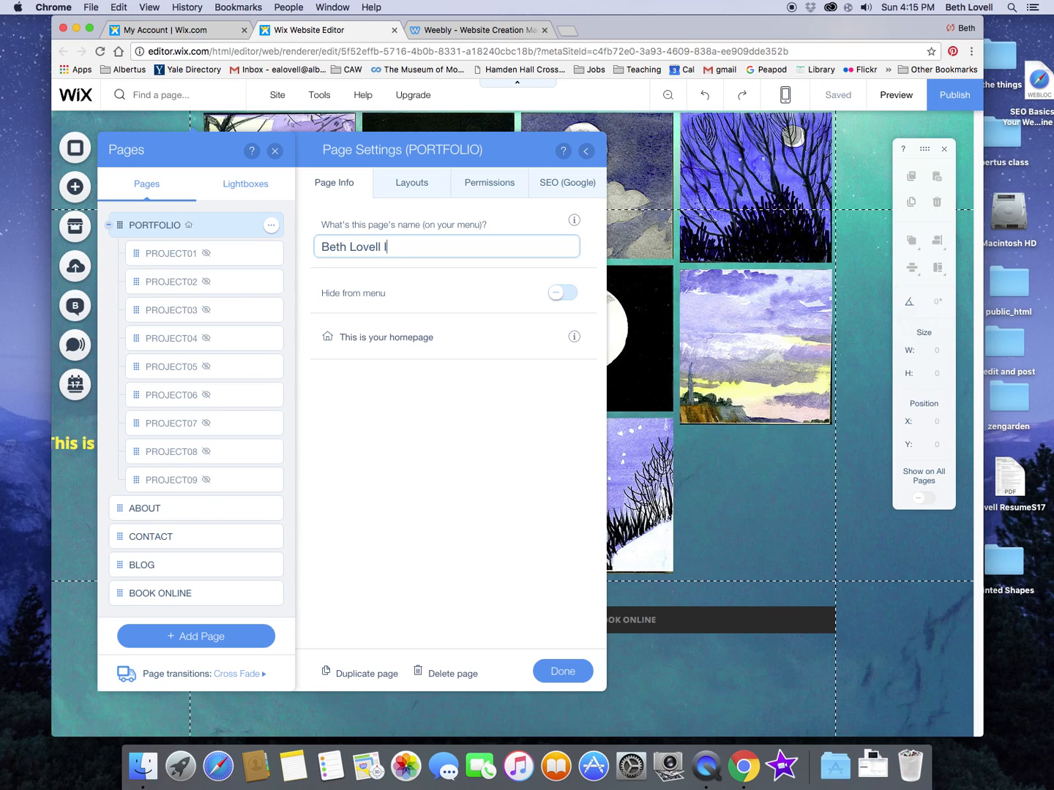
type("ustrations")
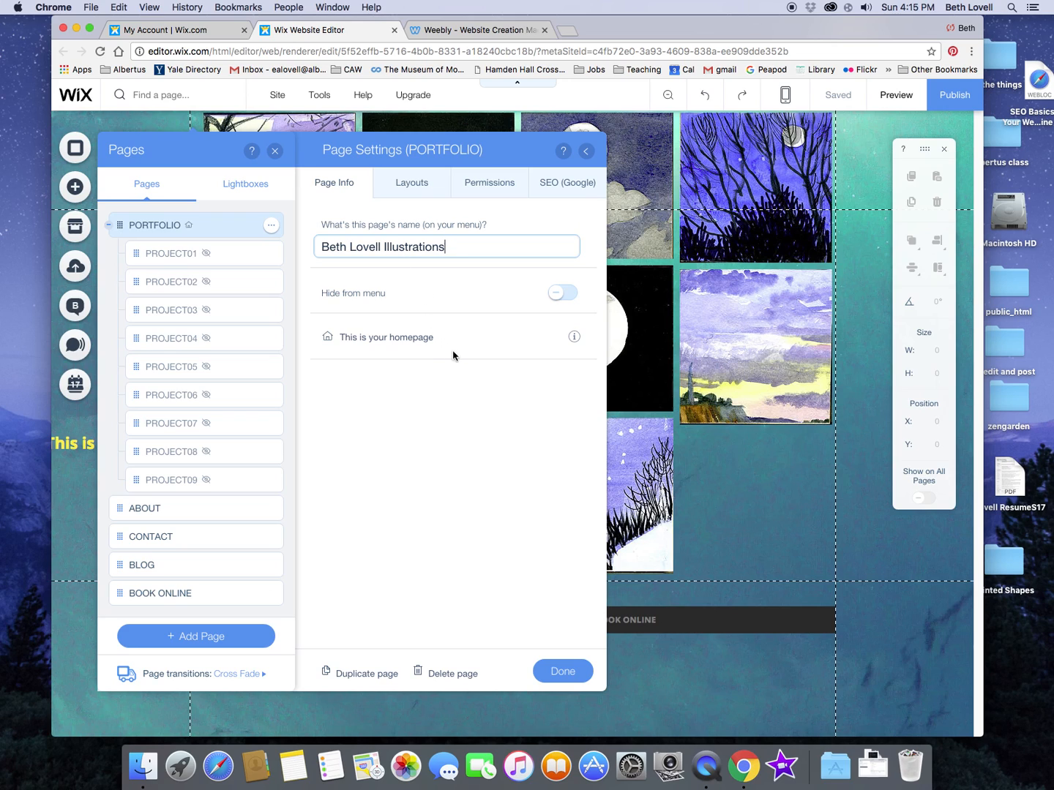
left_click(562, 671)
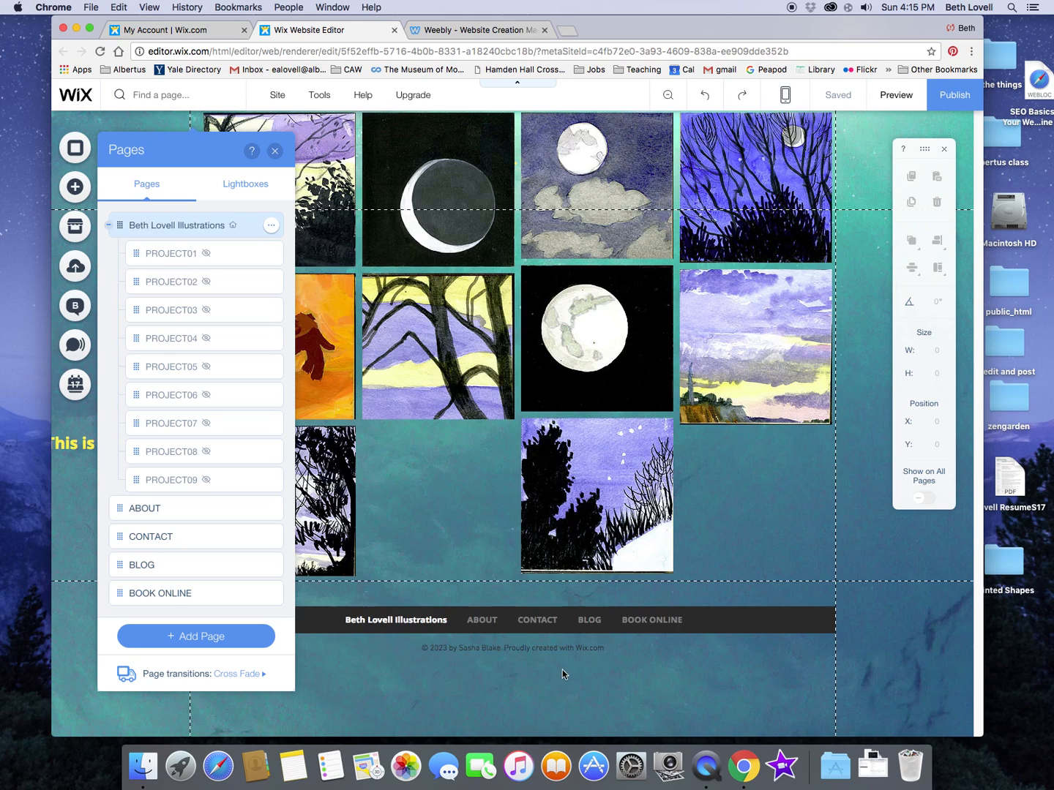
Delete ' Illustrations' from the homepage name and open its SEO (Google) settings
left_click(271, 226)
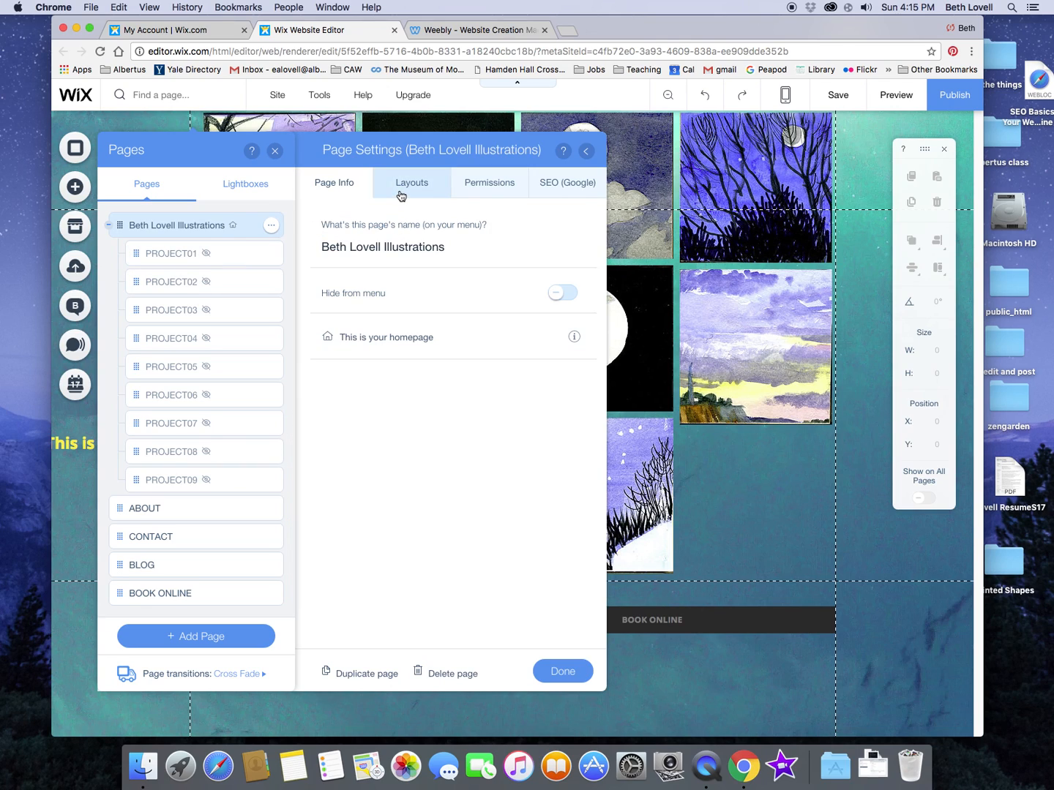
left_click(402, 248)
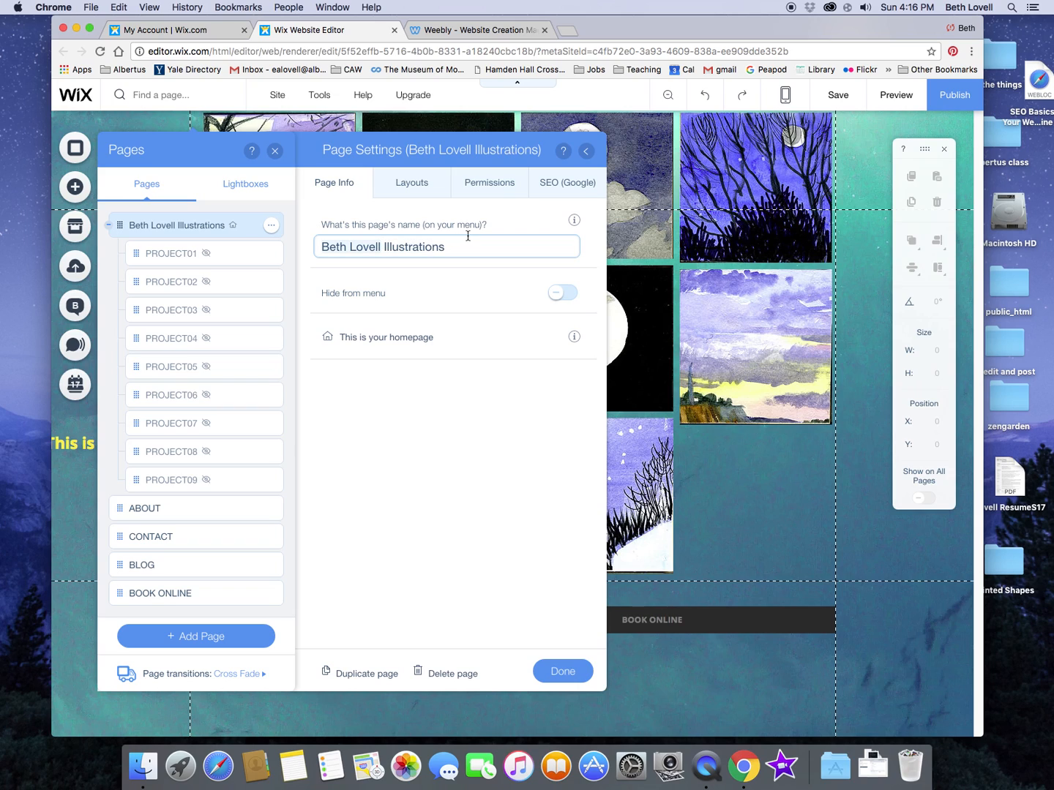
key("BackSpace")
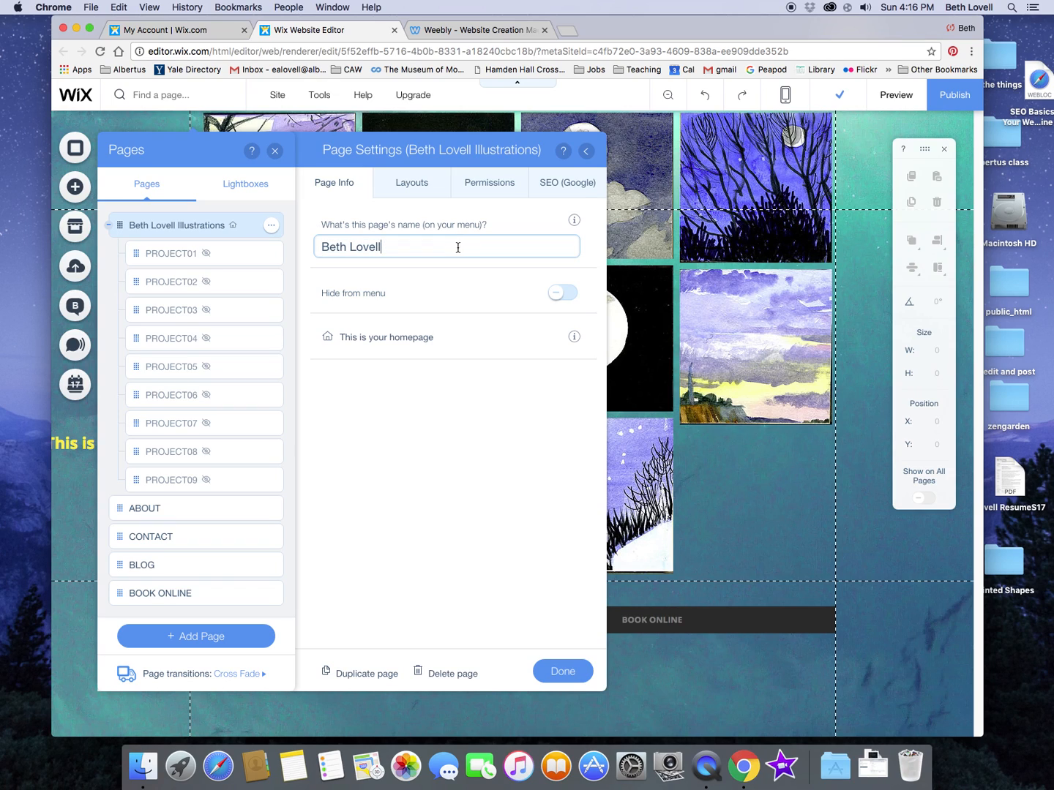
left_click(414, 196)
left_click(465, 194)
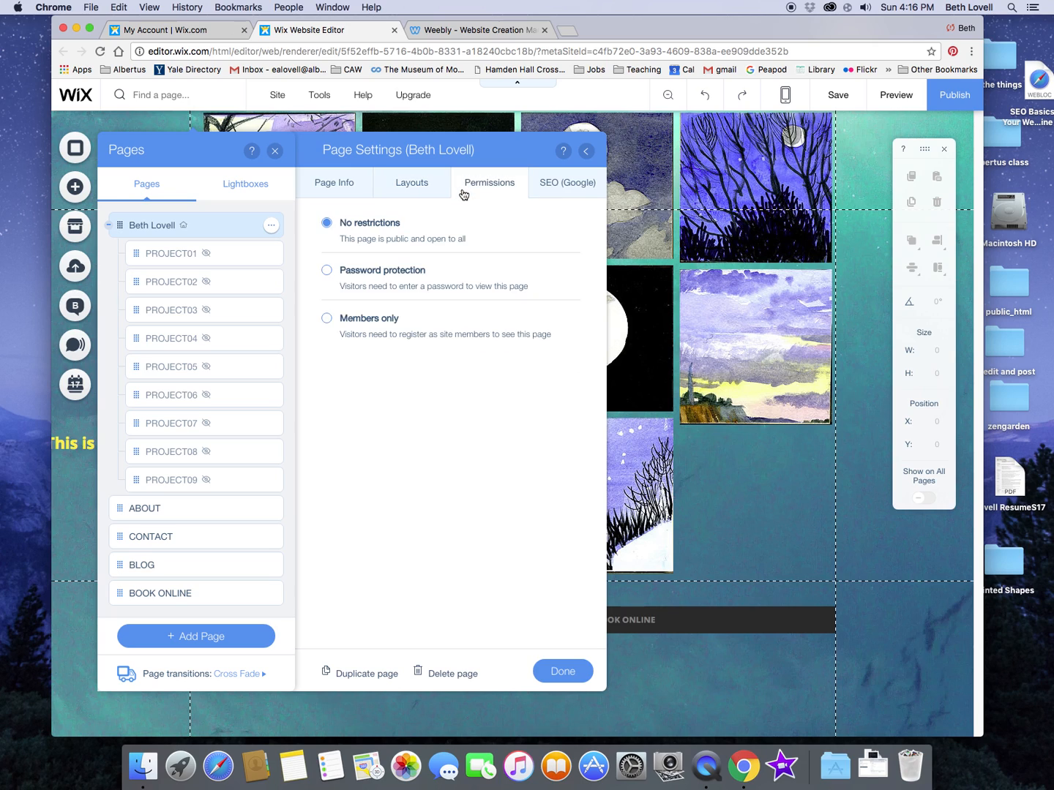
left_click(546, 190)
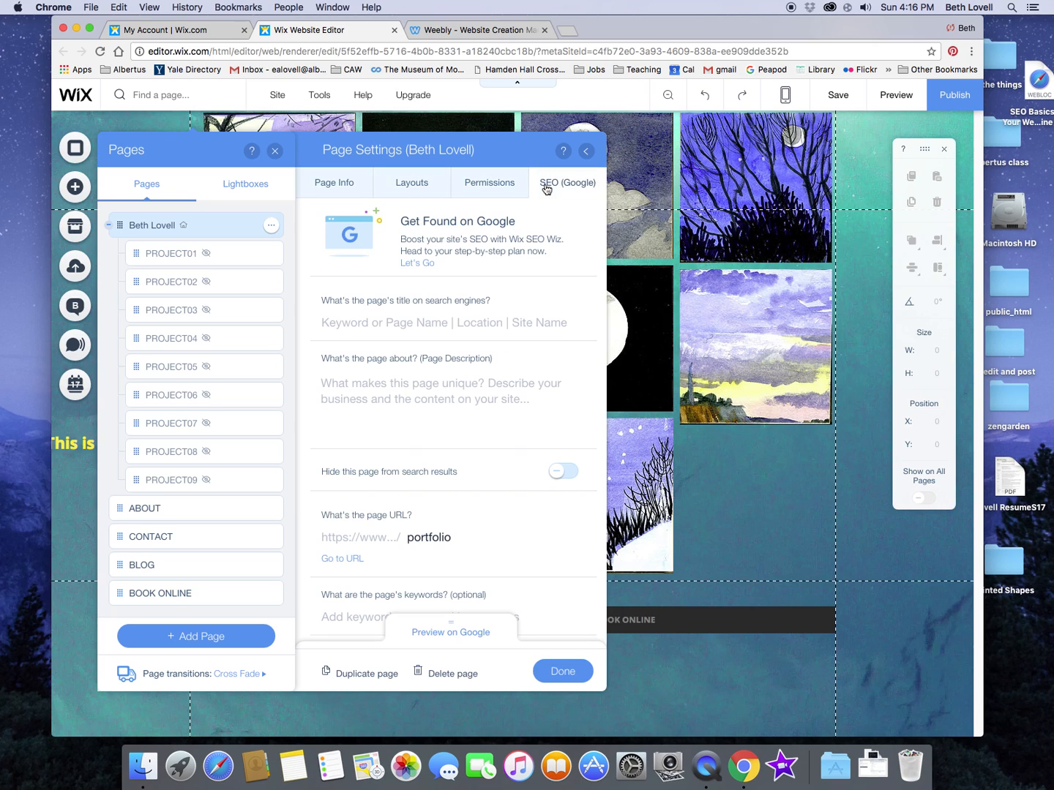
Write a description naming the owner as a Connecticut landscape and figure illustrator for web or print
left_click(446, 386)
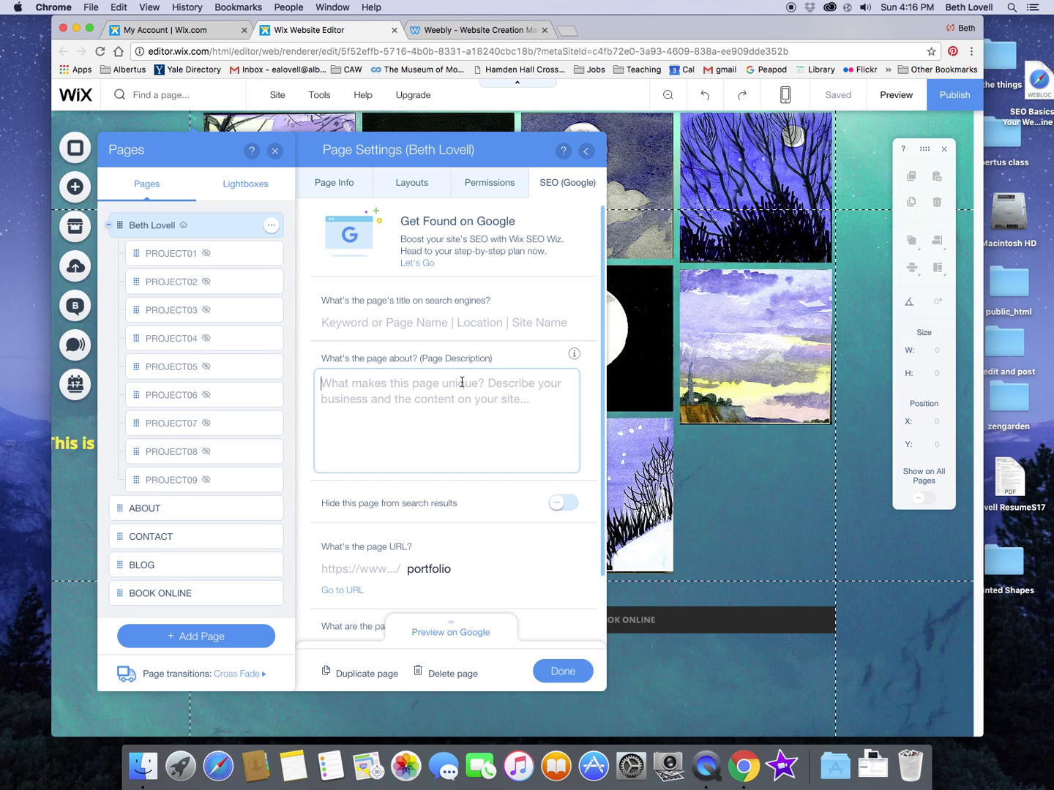
type("Beth")
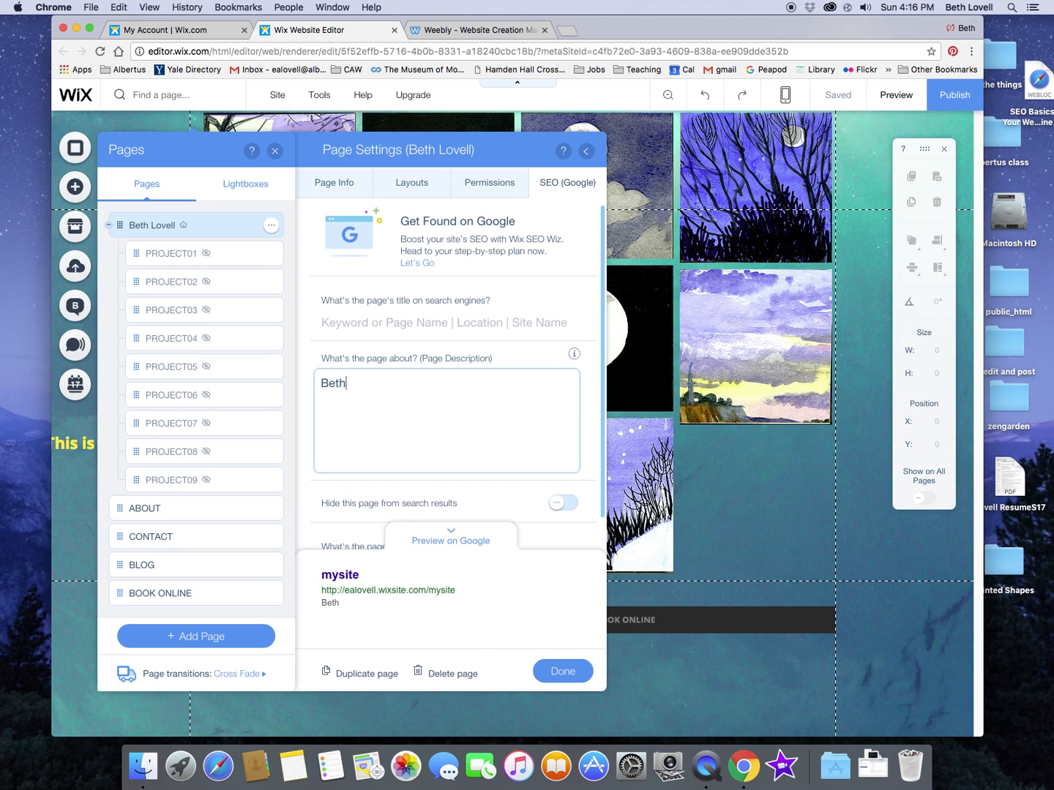
type(" Lovell is an illust")
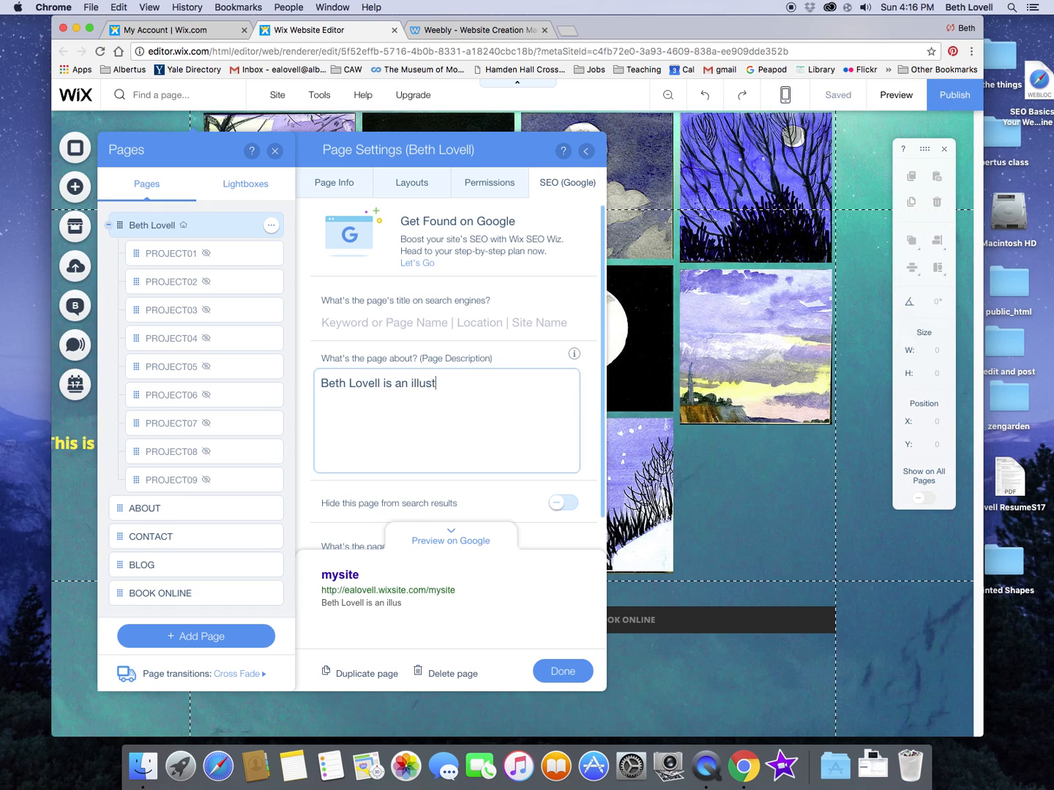
type("ratir of las")
key("BackSpace")
type("ndscape")
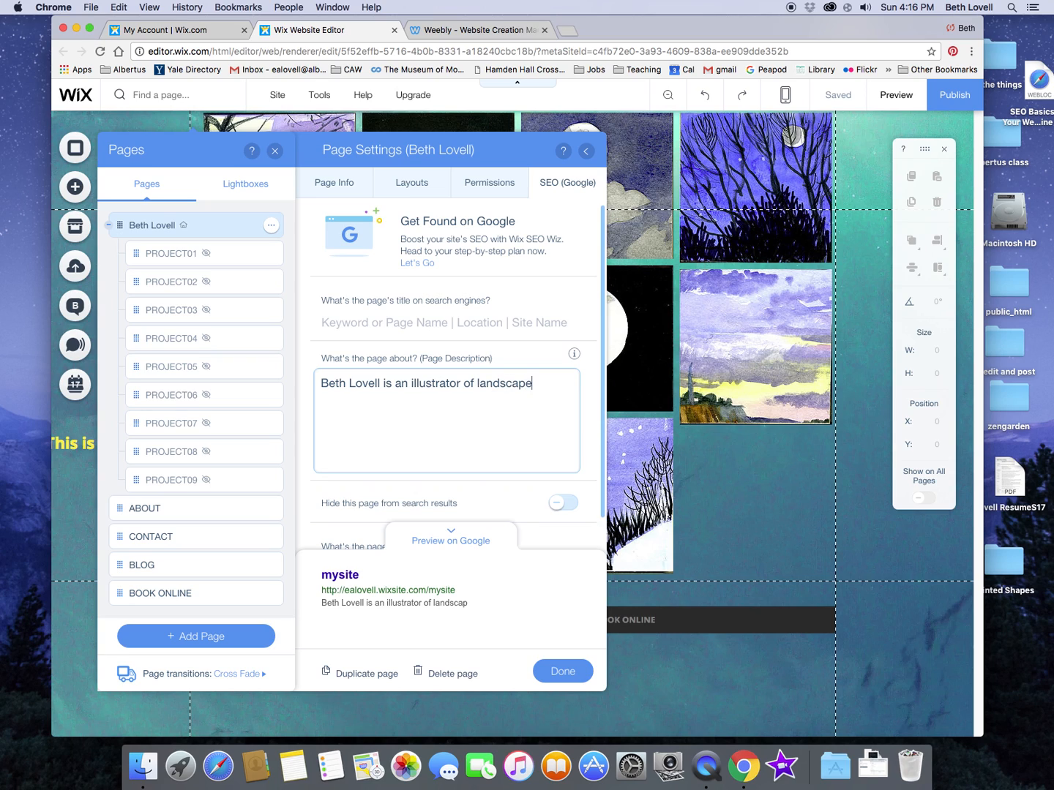
type("s and figures who wol")
key("BackSpace")
key("BackSpace")
key("BackSpace")
key("BackSpace")
type("workin")
key("BackSpace")
key("BackSpace")
type("s in Conne")
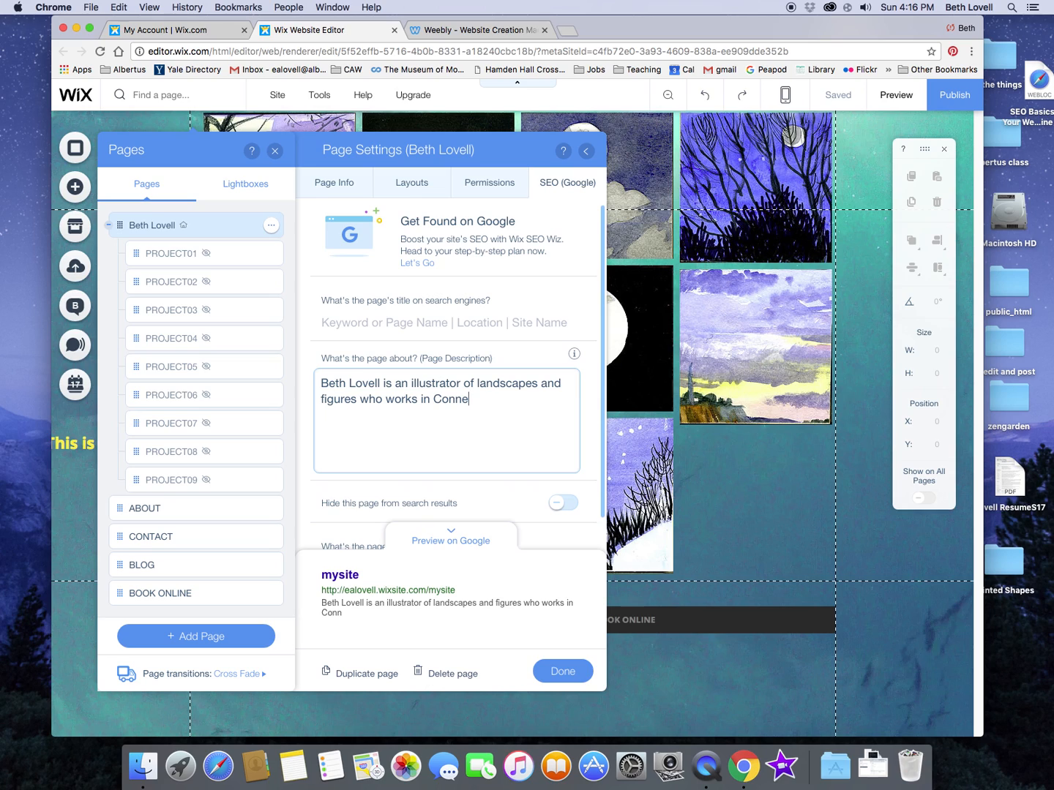
type("ctica")
key("BackSpace")
type("ut. Avaiabl")
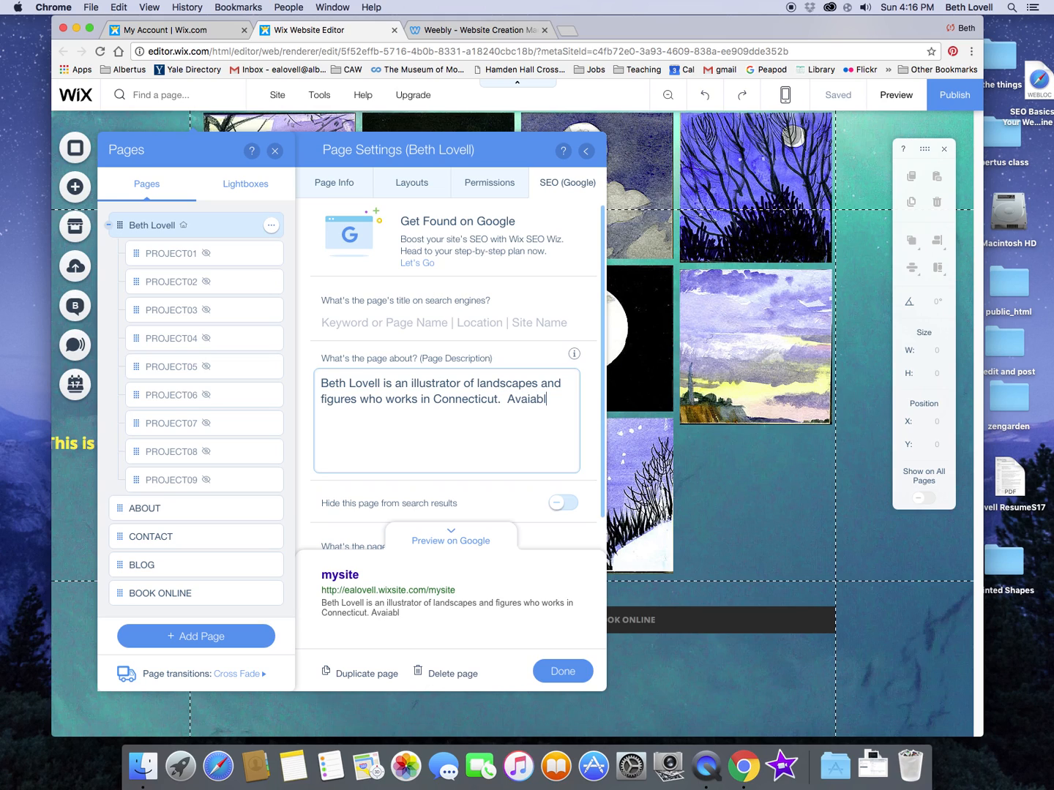
type("le for h")
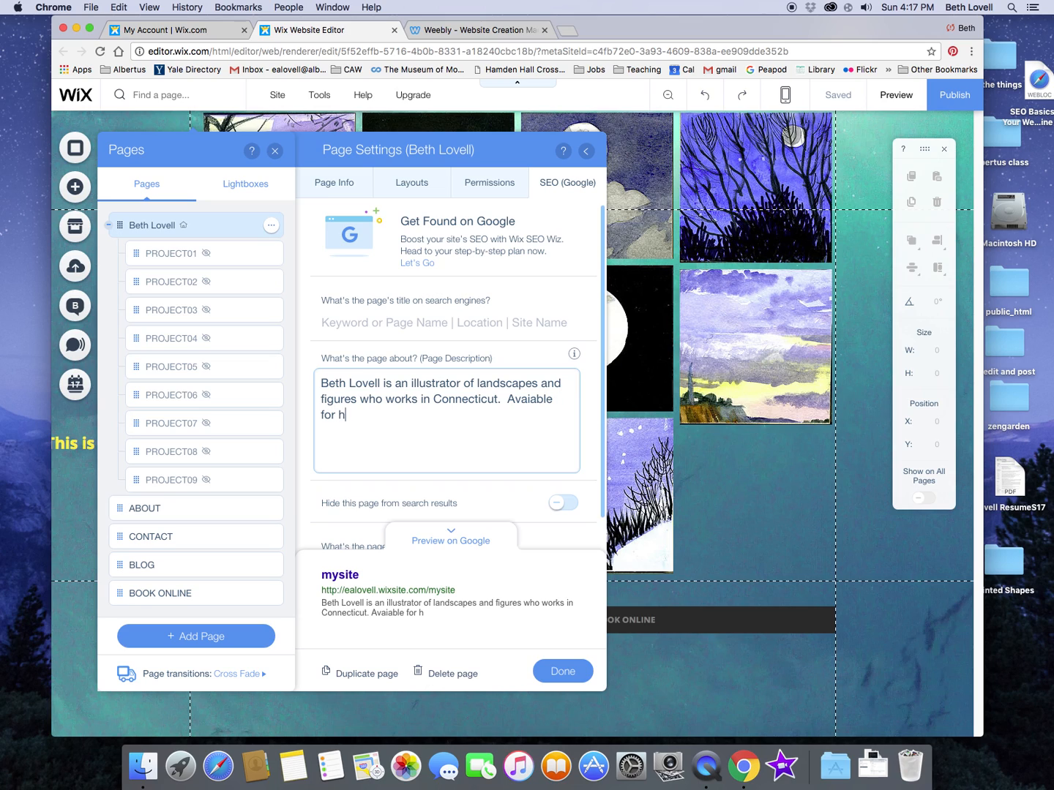
type("ire of illustrations ")
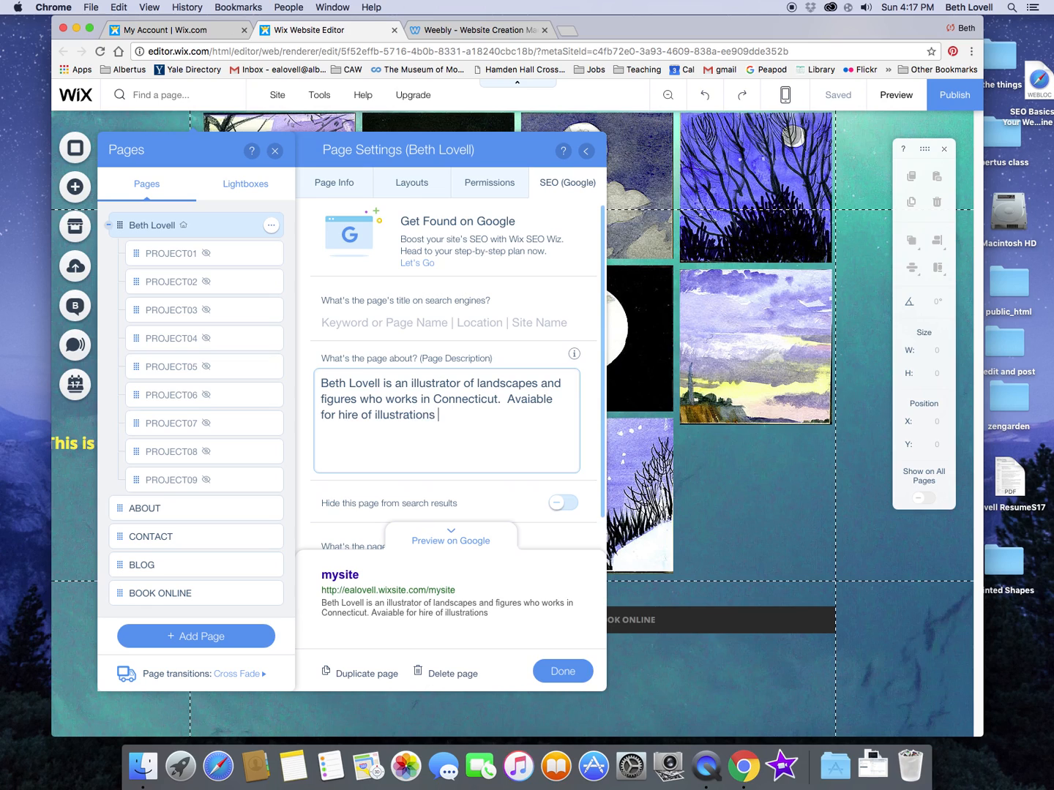
type("for web or print.")
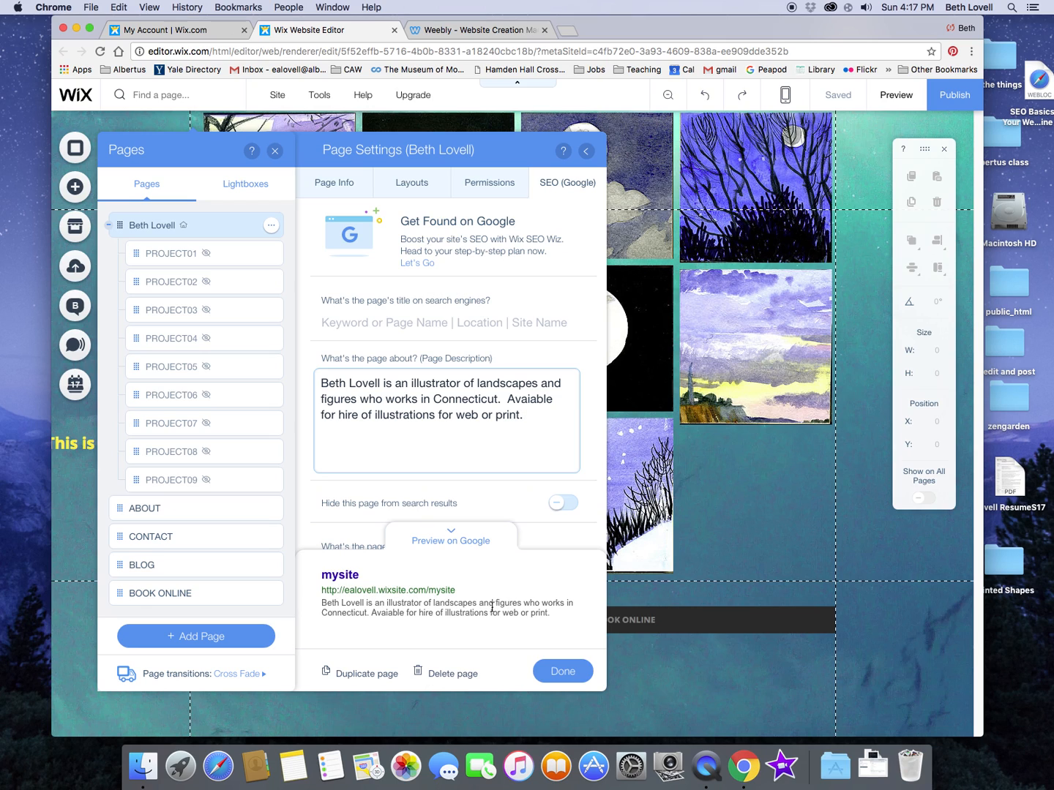
left_click(562, 668)
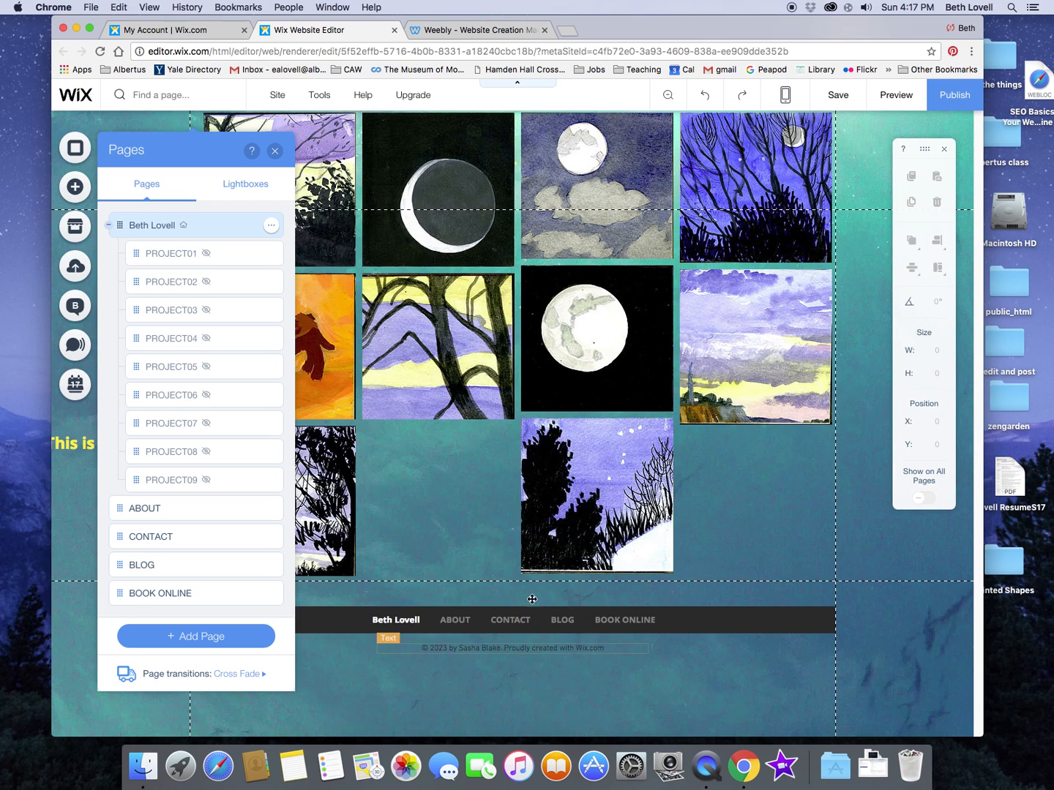
left_click(270, 224)
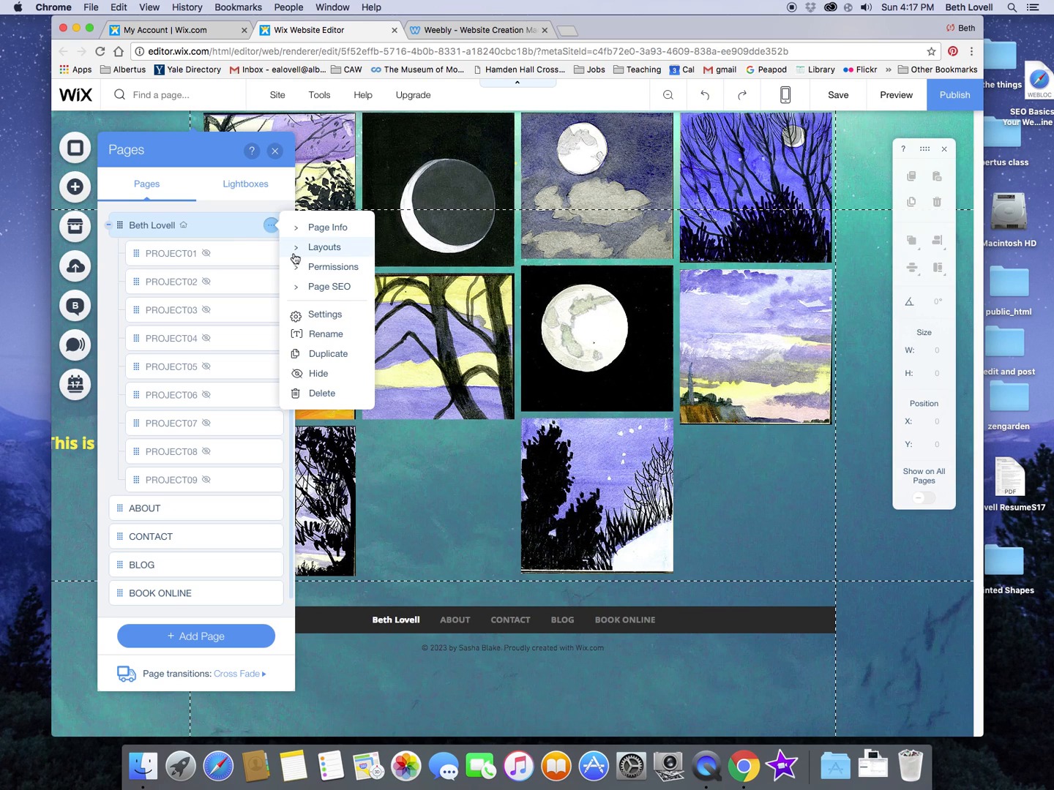
Enter the homepage SEO keywords 'illustrations, night sky,' and close the page settings
left_click(322, 287)
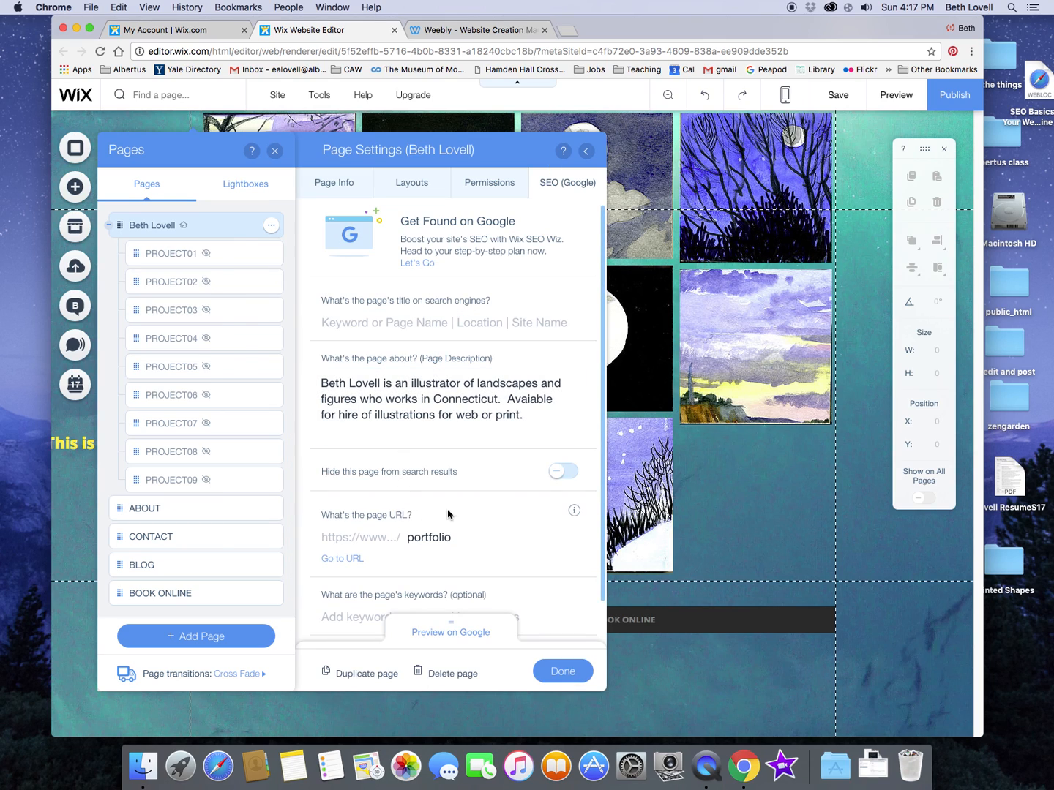
scroll(414, 520, "down", 1)
scroll(415, 519, "down", 2)
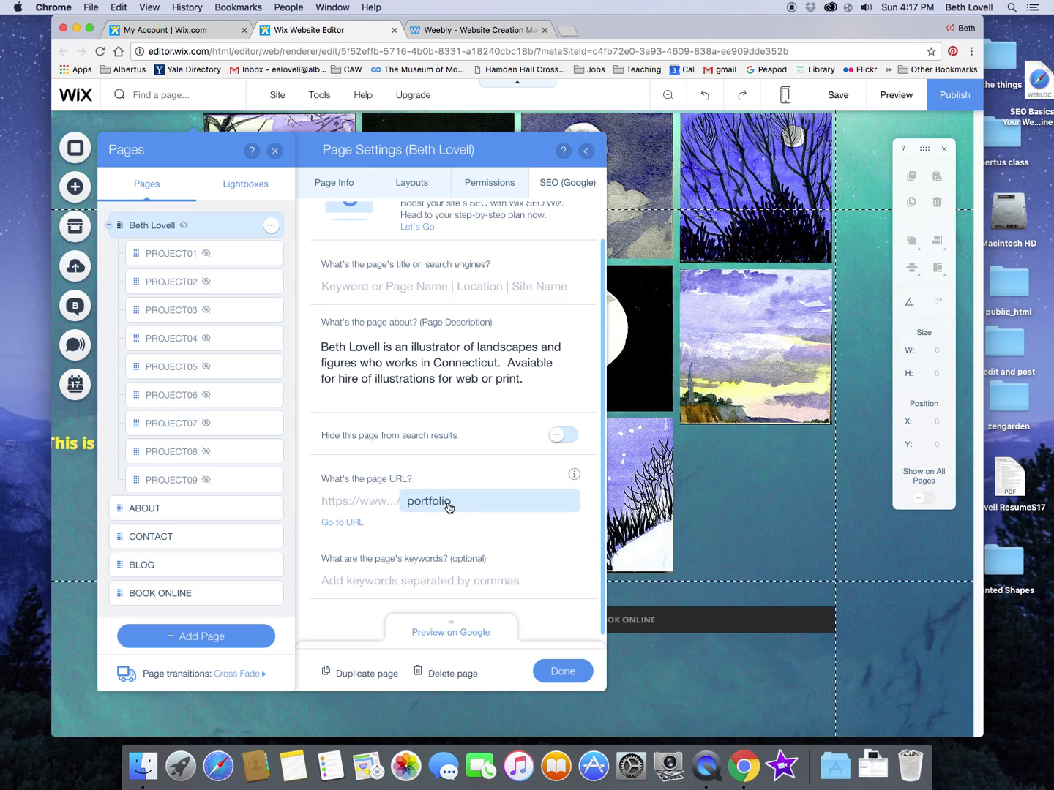
left_click(409, 578)
type("illustrations, night")
key("BackSpace")
key("BackSpace")
type("s")
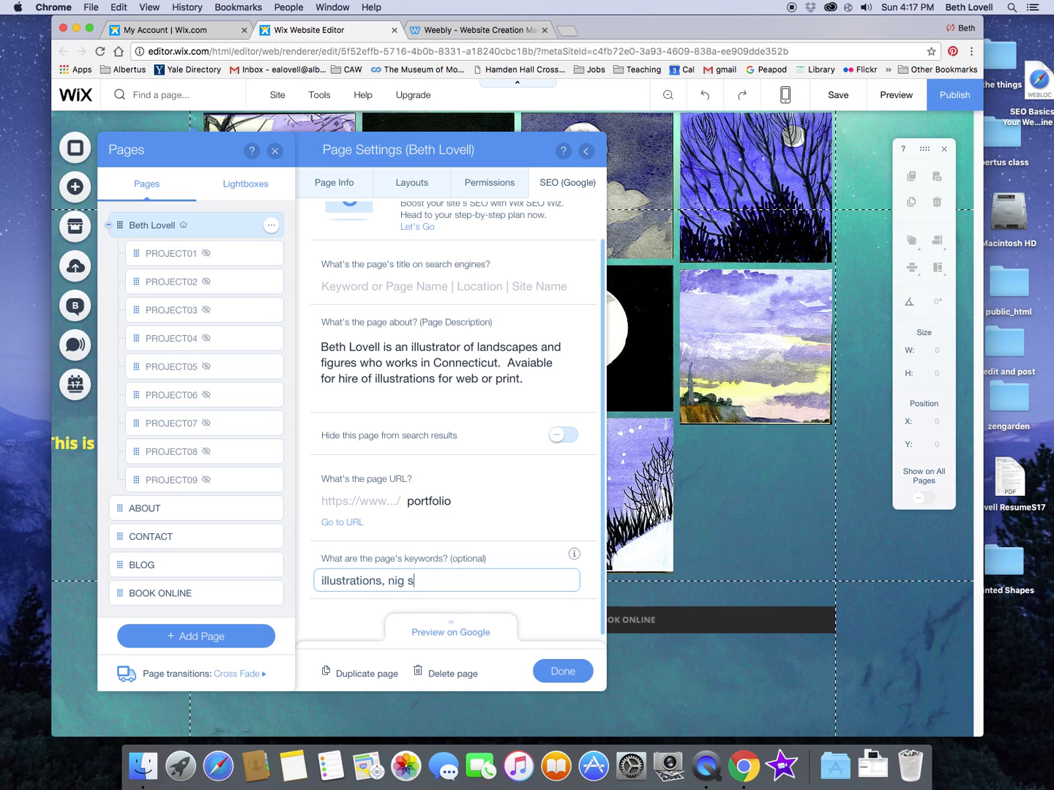
key("BackSpace")
key("BackSpace")
type("ht sky,")
left_click(560, 669)
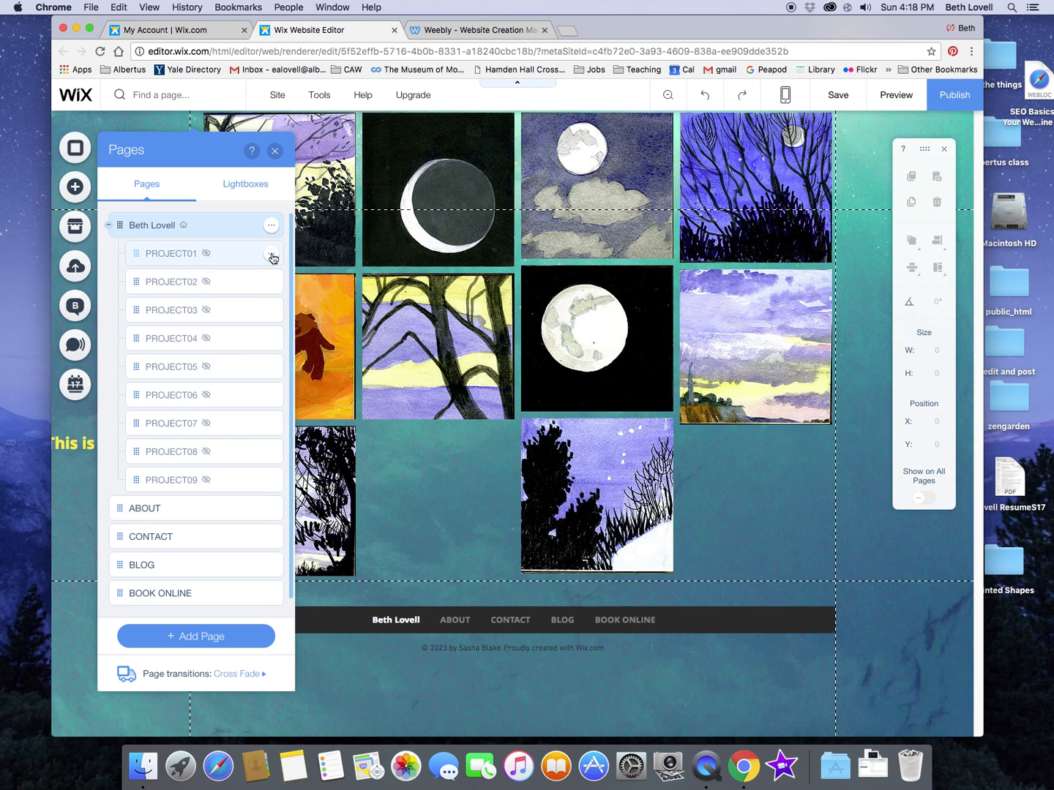
Return to the homepage, select its gallery and open the gallery image organizer
left_click(270, 256)
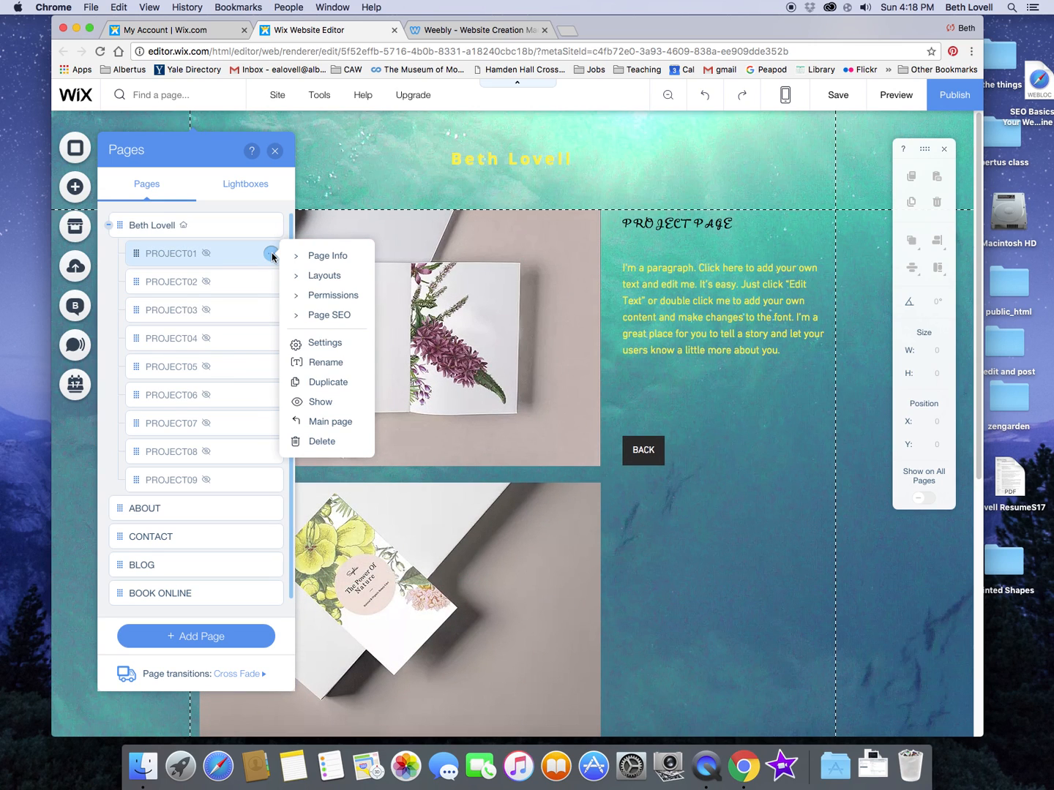
left_click(166, 225)
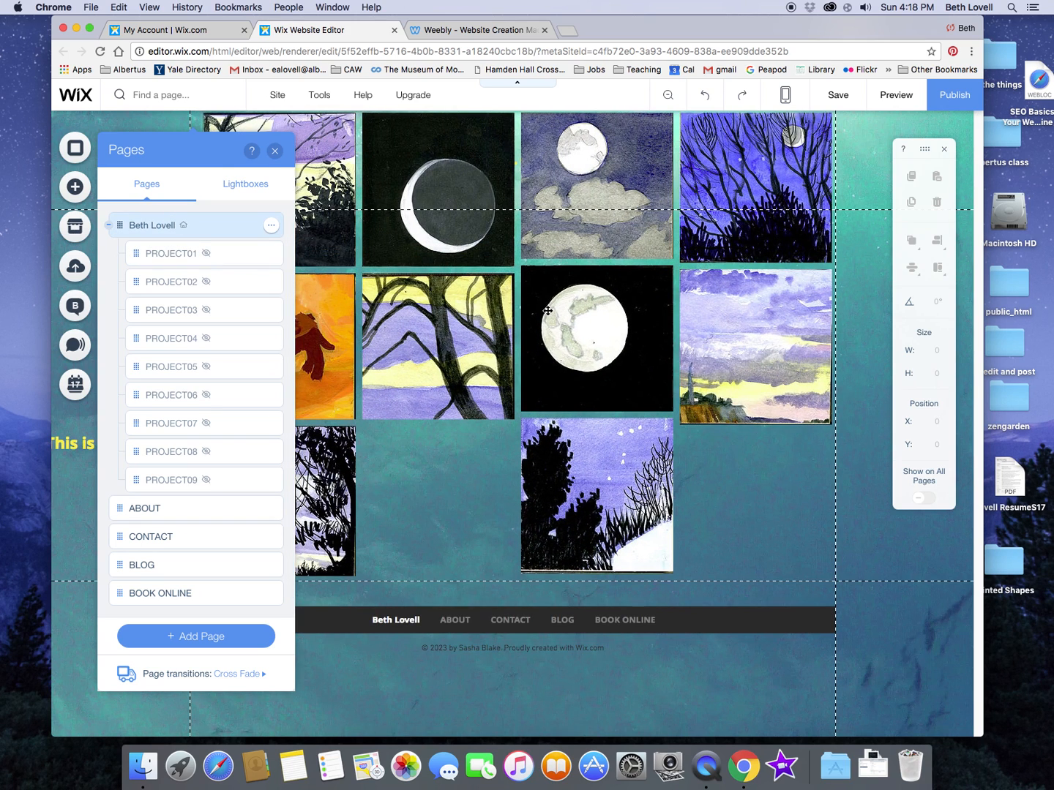
left_click(548, 311)
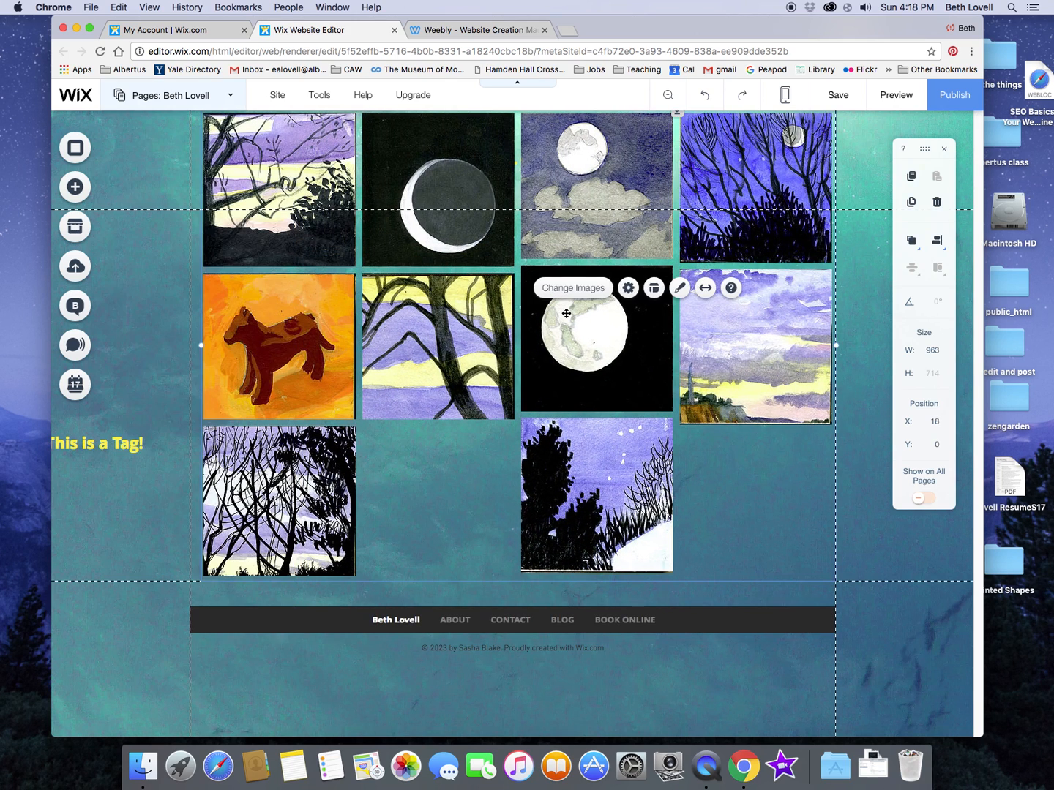
left_click(629, 327)
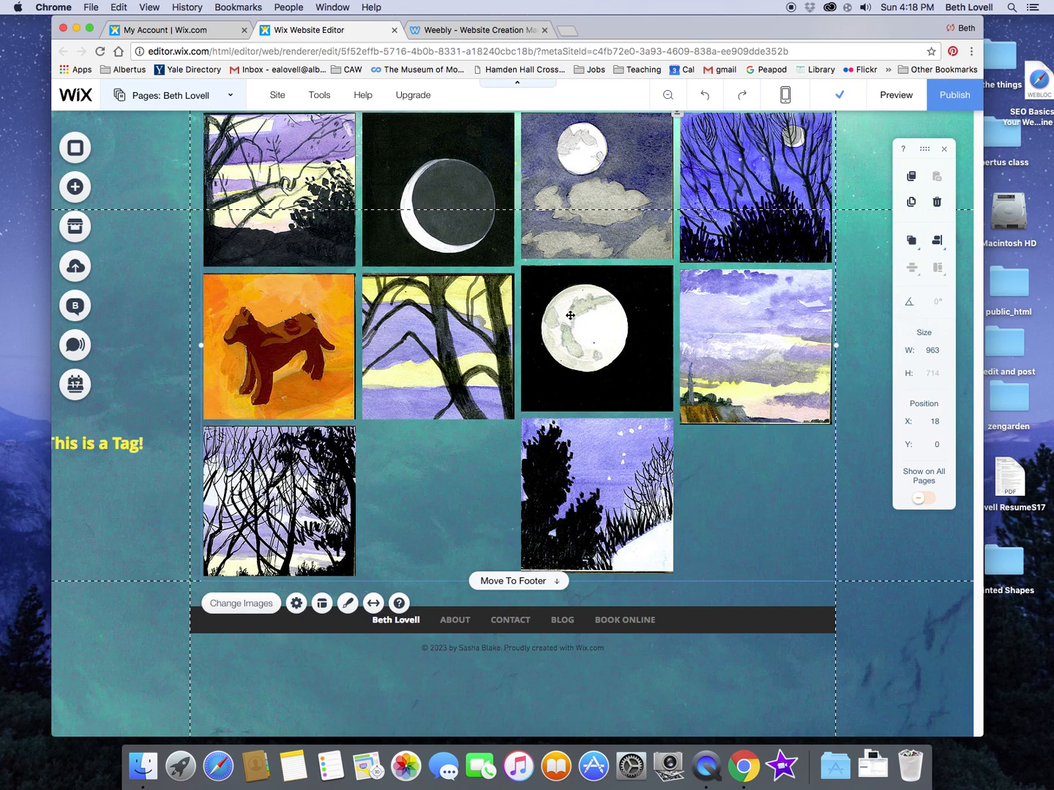
left_click(535, 297)
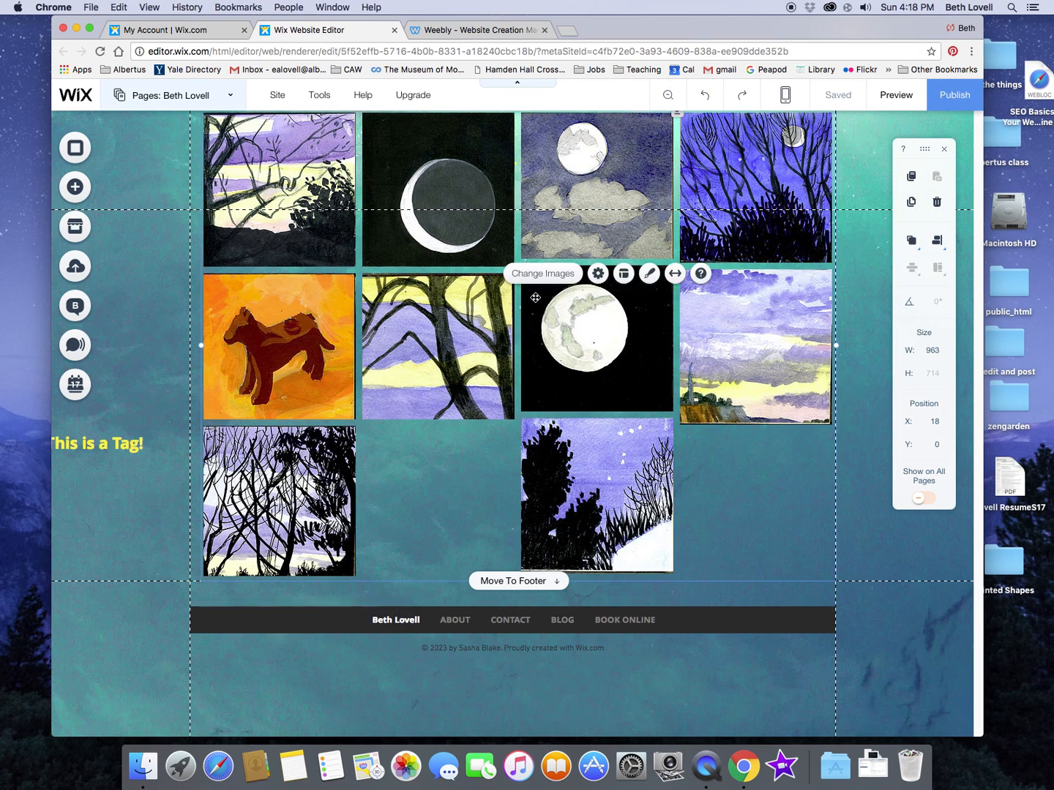
left_click(534, 298)
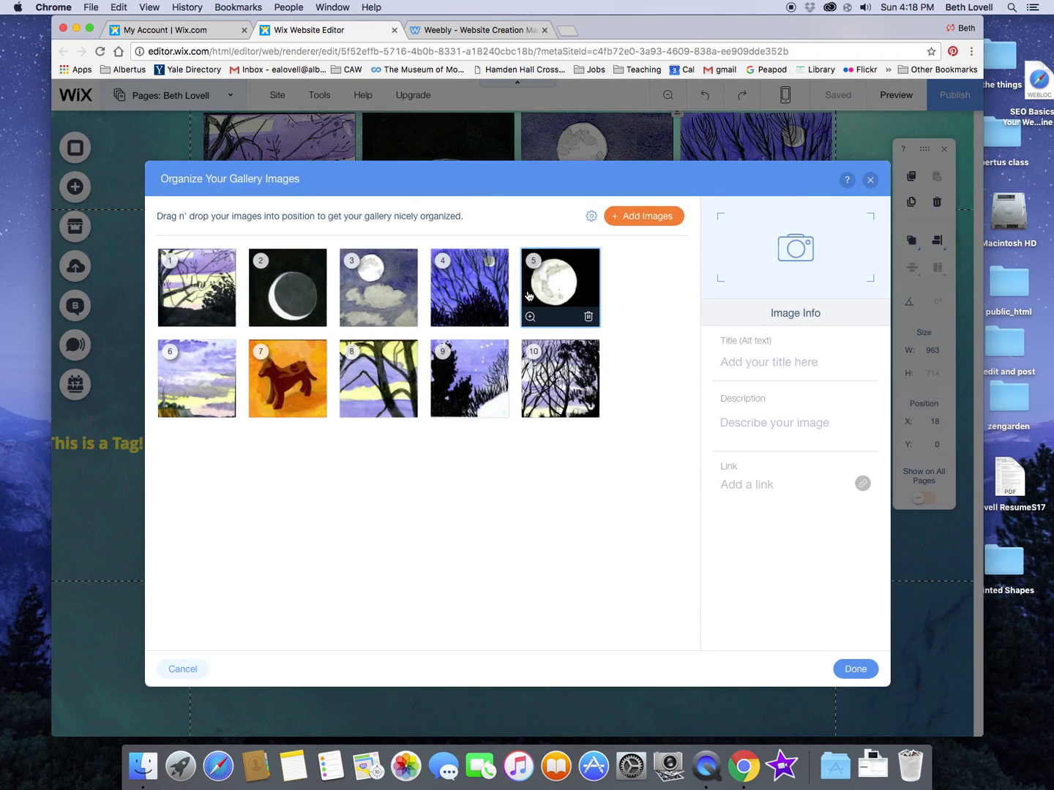
Replace the crescent-moon image's alt text with 'moon' and add description 'painting of the moon'
left_click(285, 277)
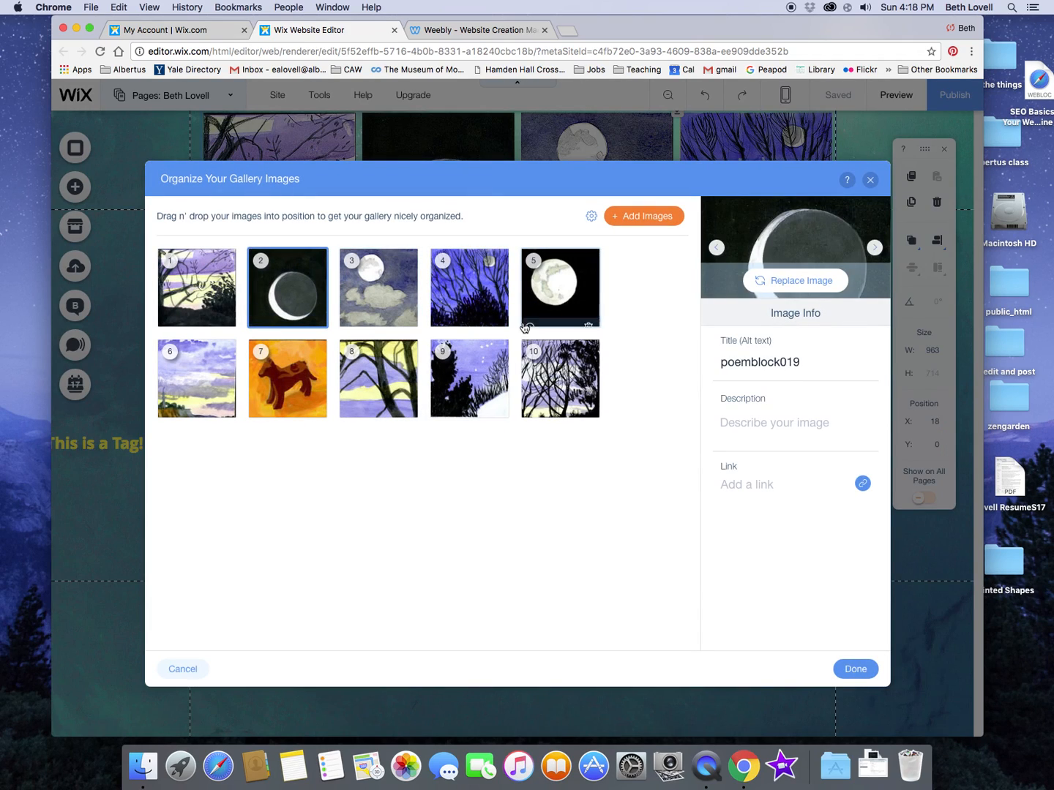
left_click(769, 363)
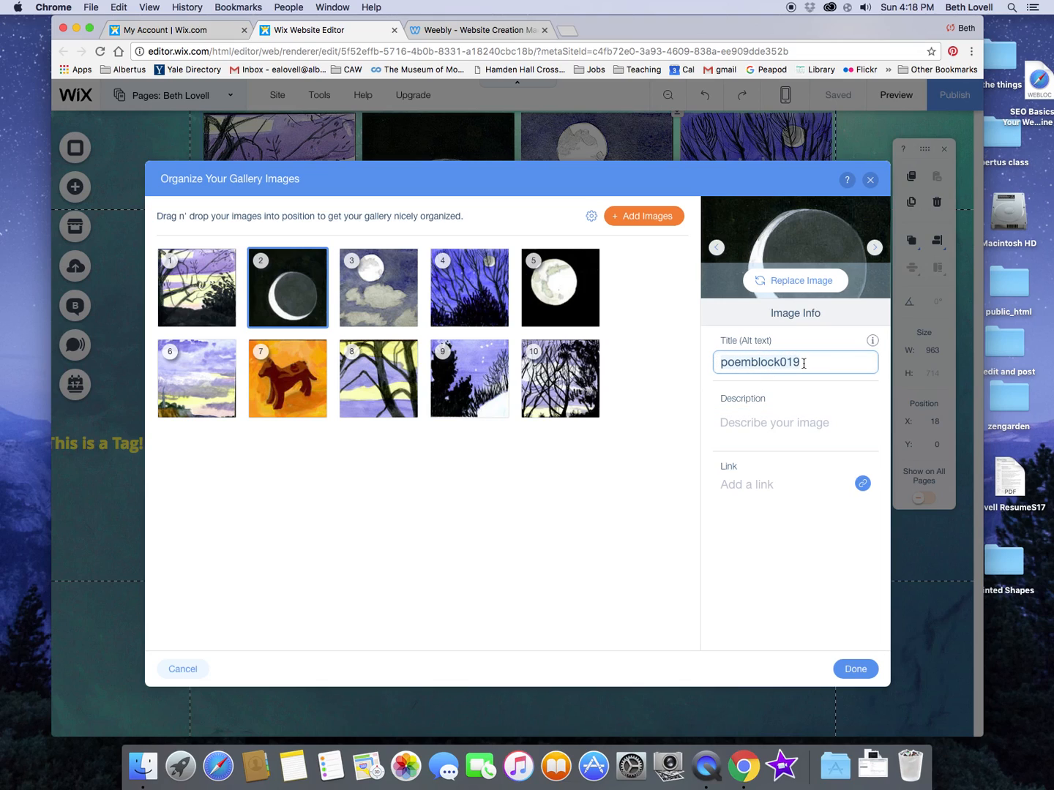
key("super+a")
type("mo")
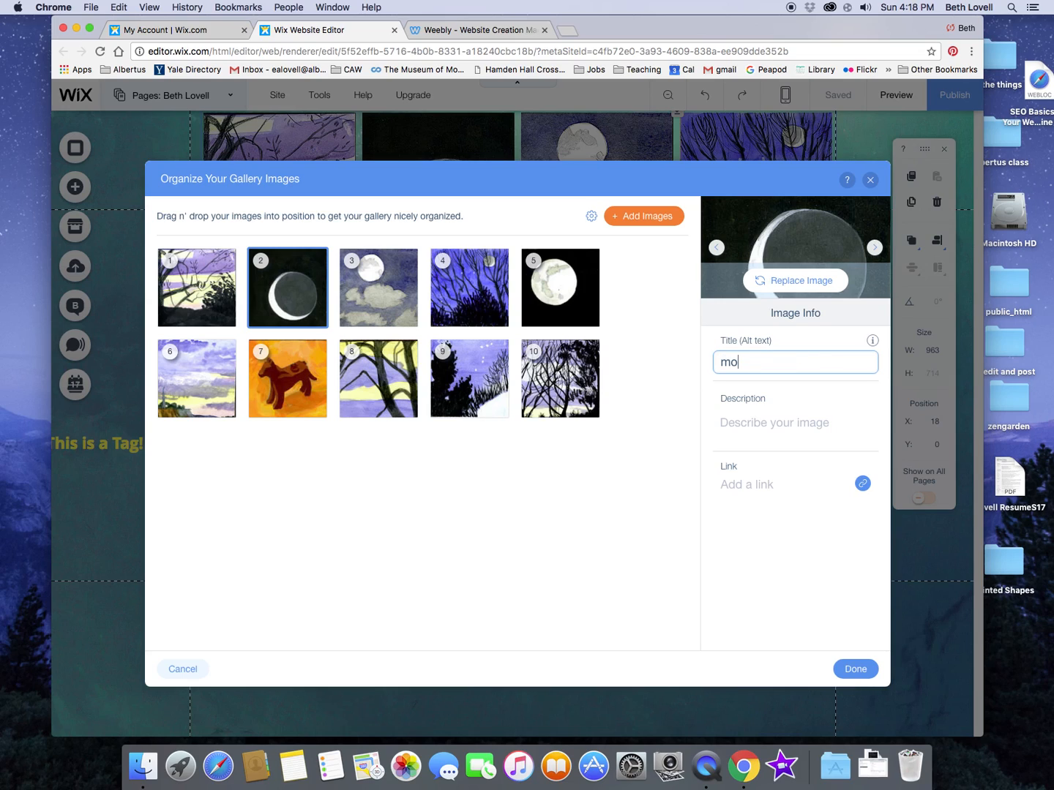
type("on o")
key("BackSpace")
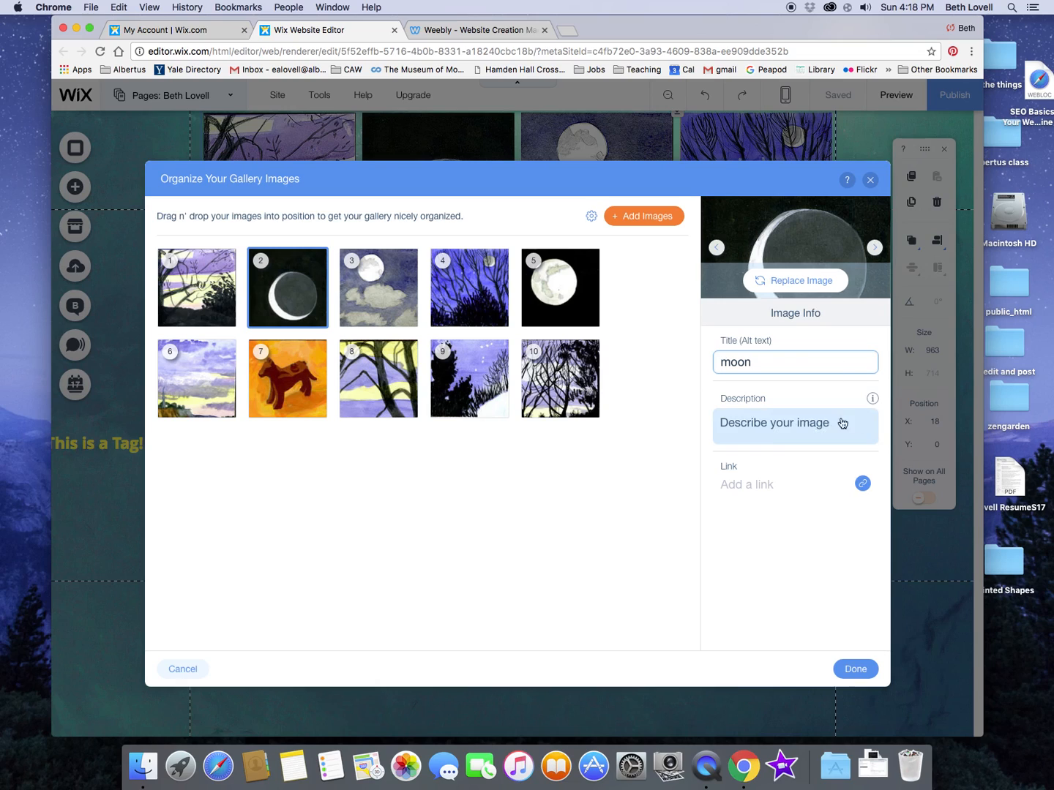
left_click(789, 416)
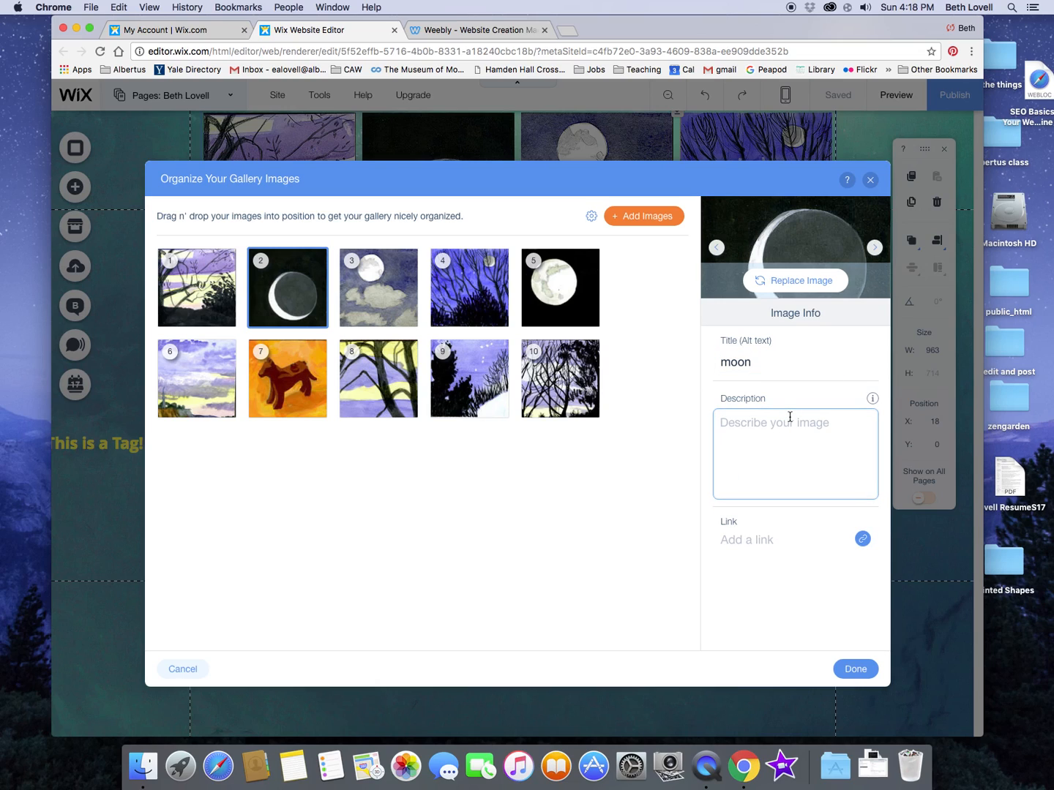
type("painting of the moon")
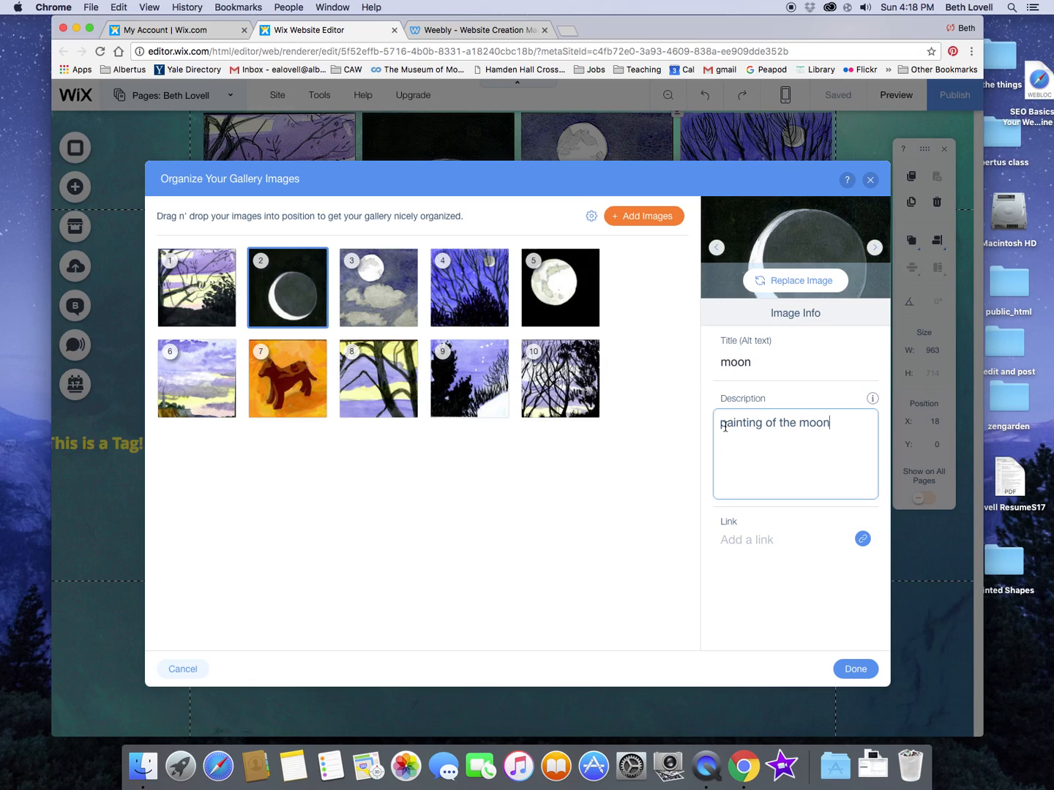
left_click_drag(721, 425, 842, 426)
left_click(842, 427)
Extend the alt text to 'moon illustration' and save the image info
left_click(724, 365)
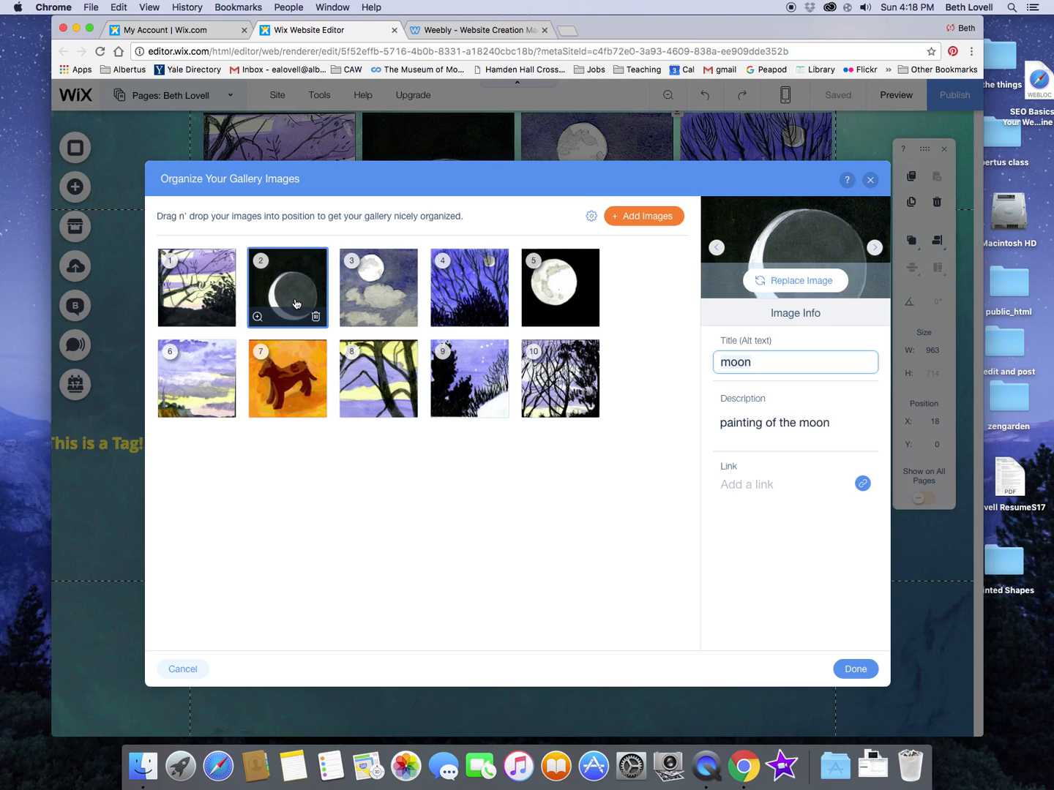
left_click(775, 357)
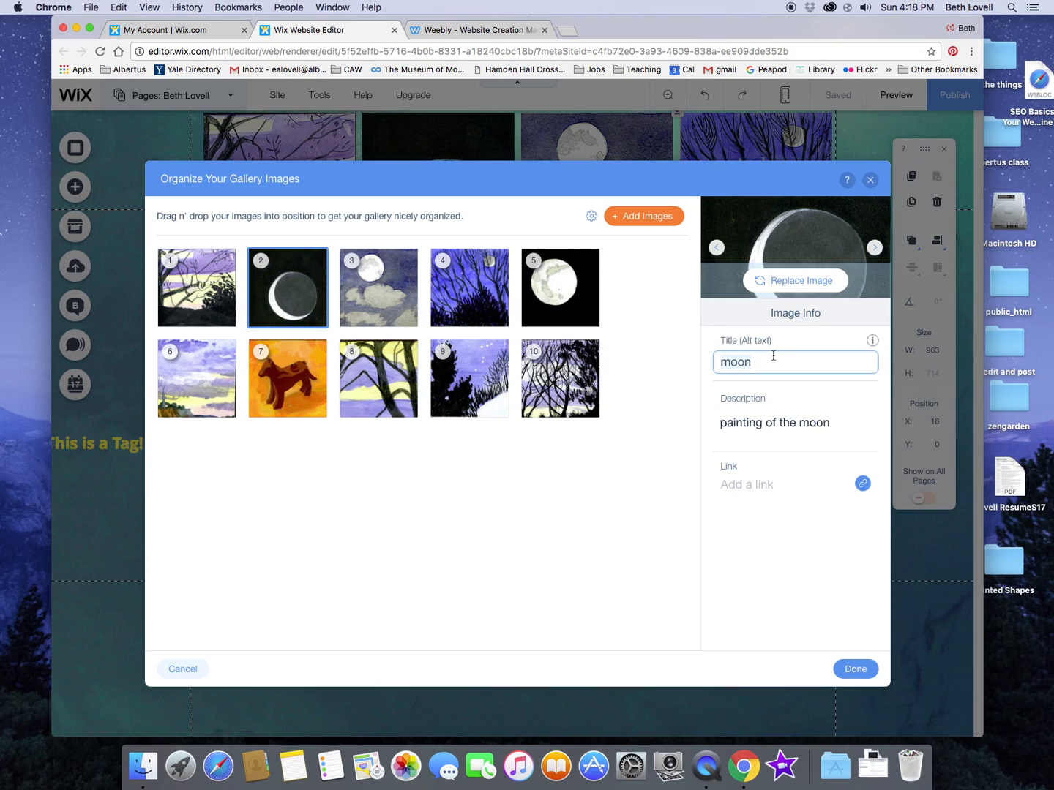
type("illustration")
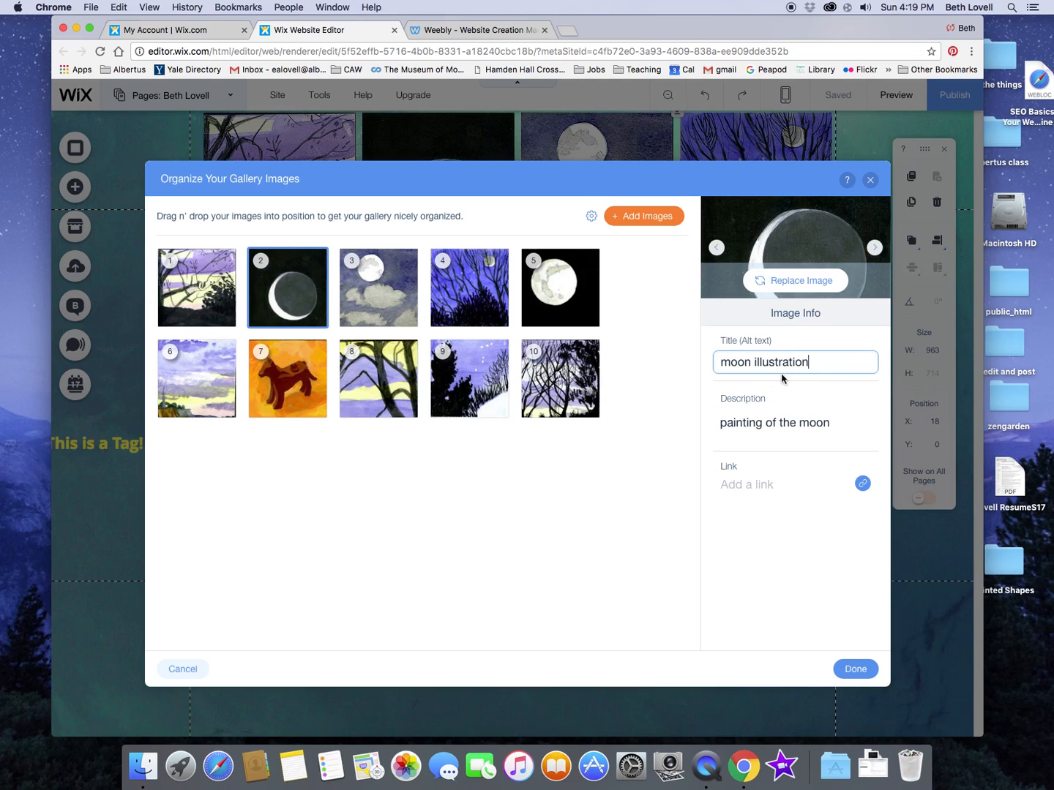
left_click(835, 662)
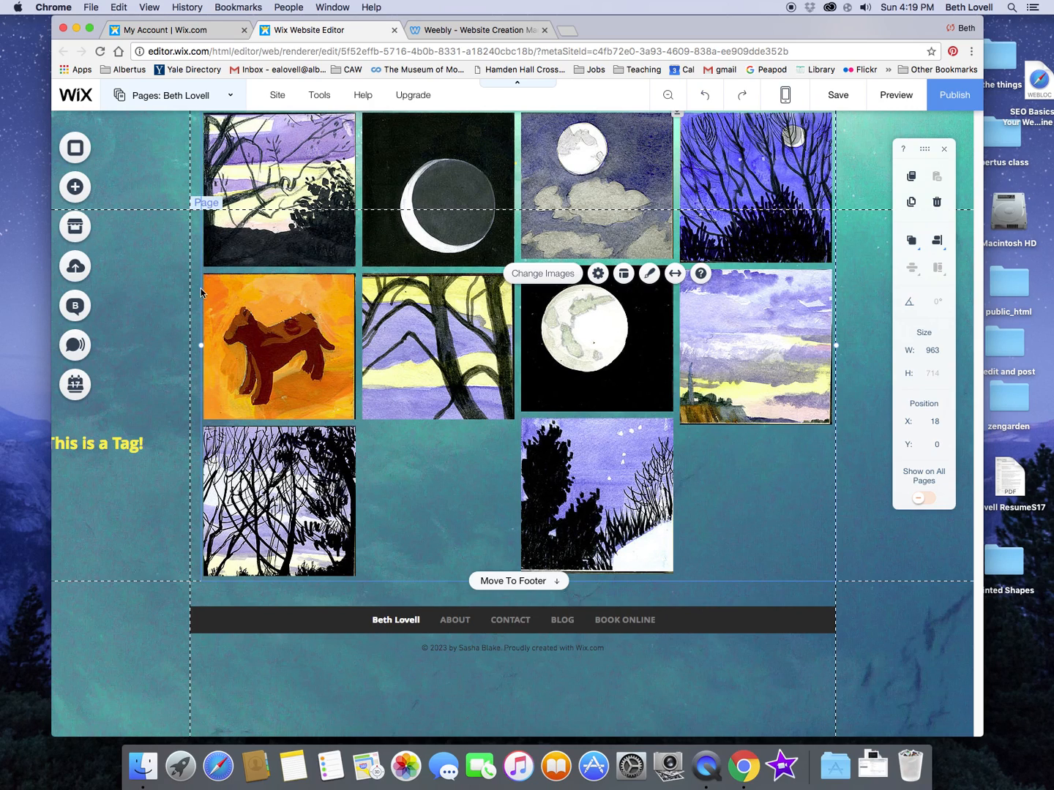
Save the site with Cmd+S and open the ABOUT page's options in the Pages list
left_click(438, 181)
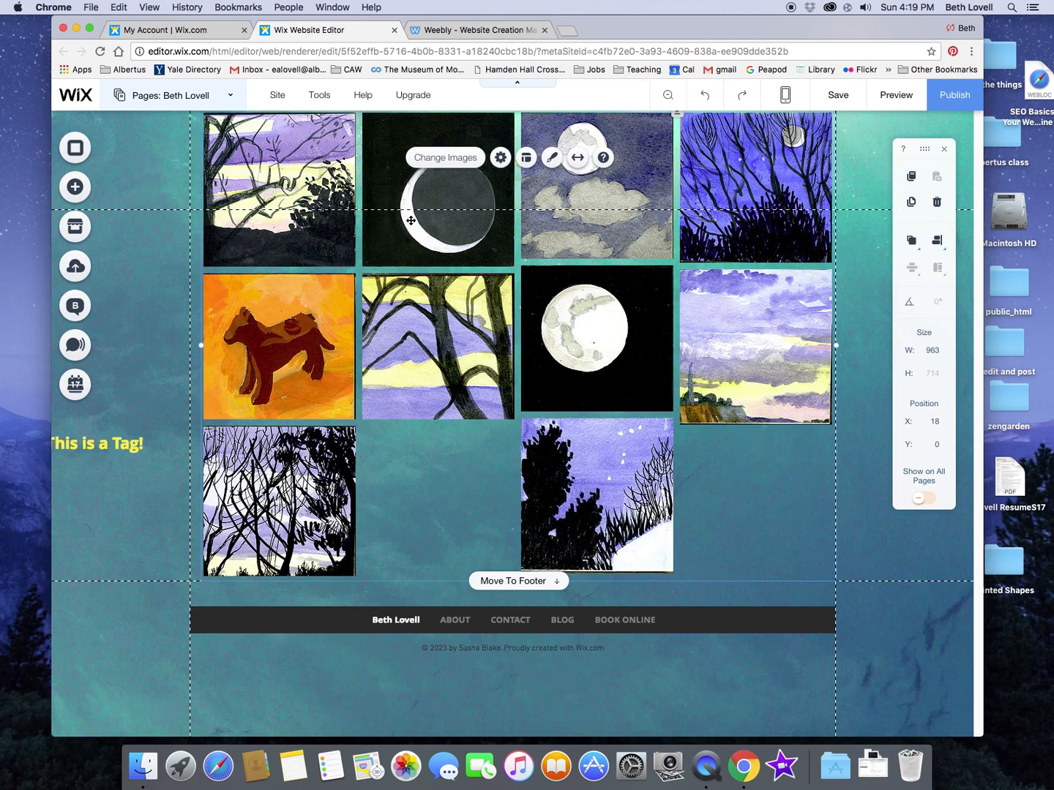
key("super+s")
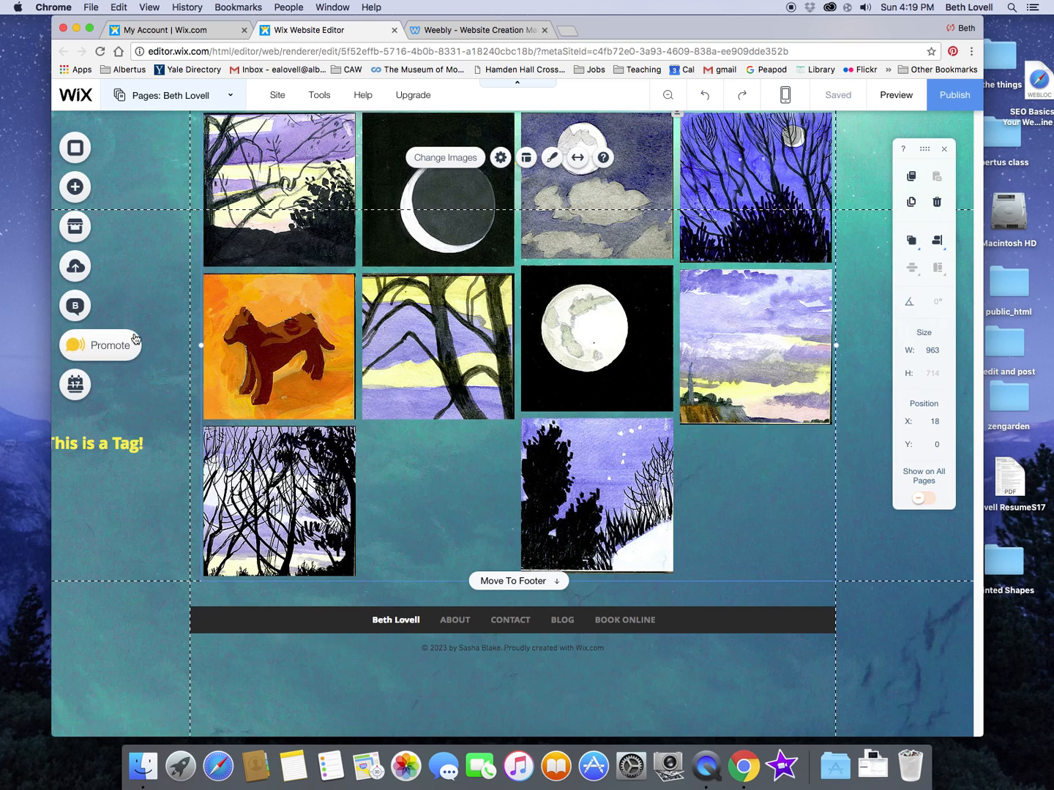
mouse_move(277, 97)
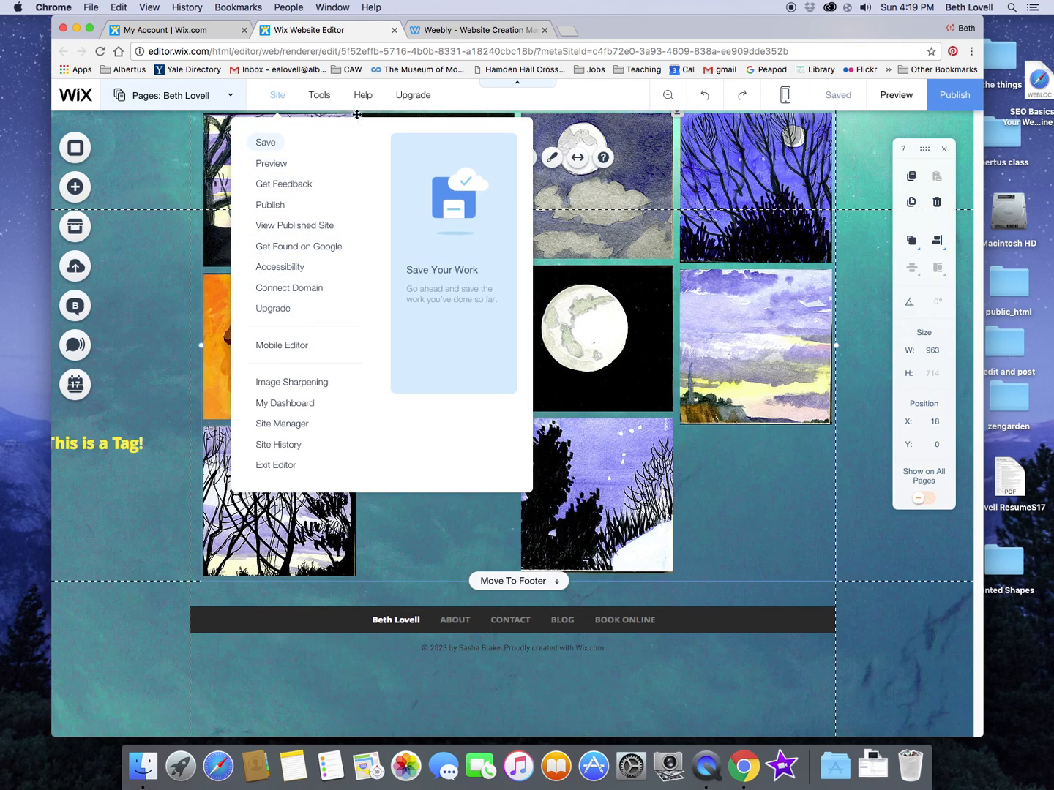
mouse_move(326, 100)
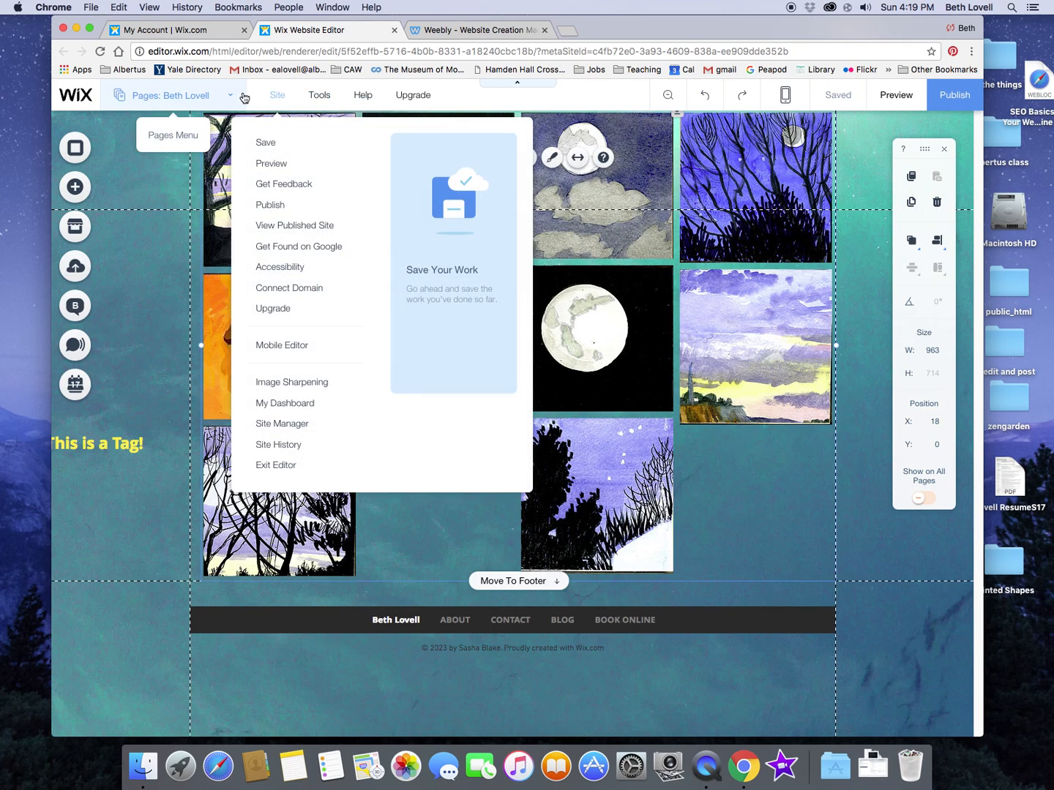
left_click(200, 97)
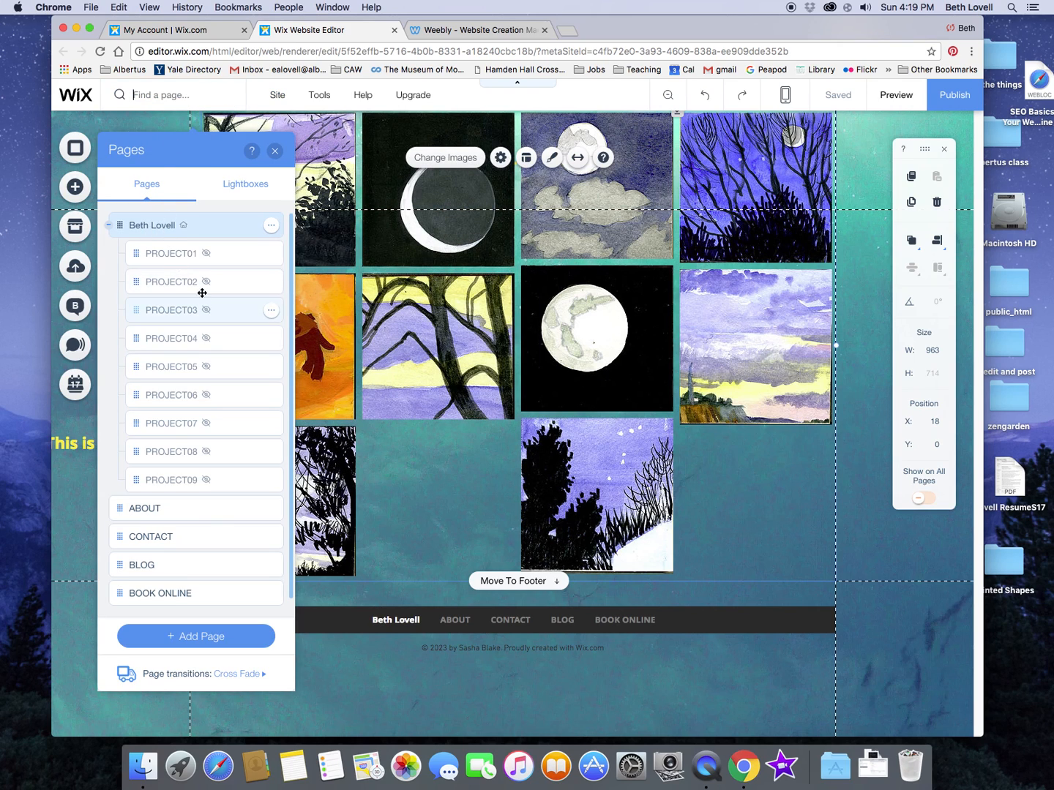
left_click(270, 508)
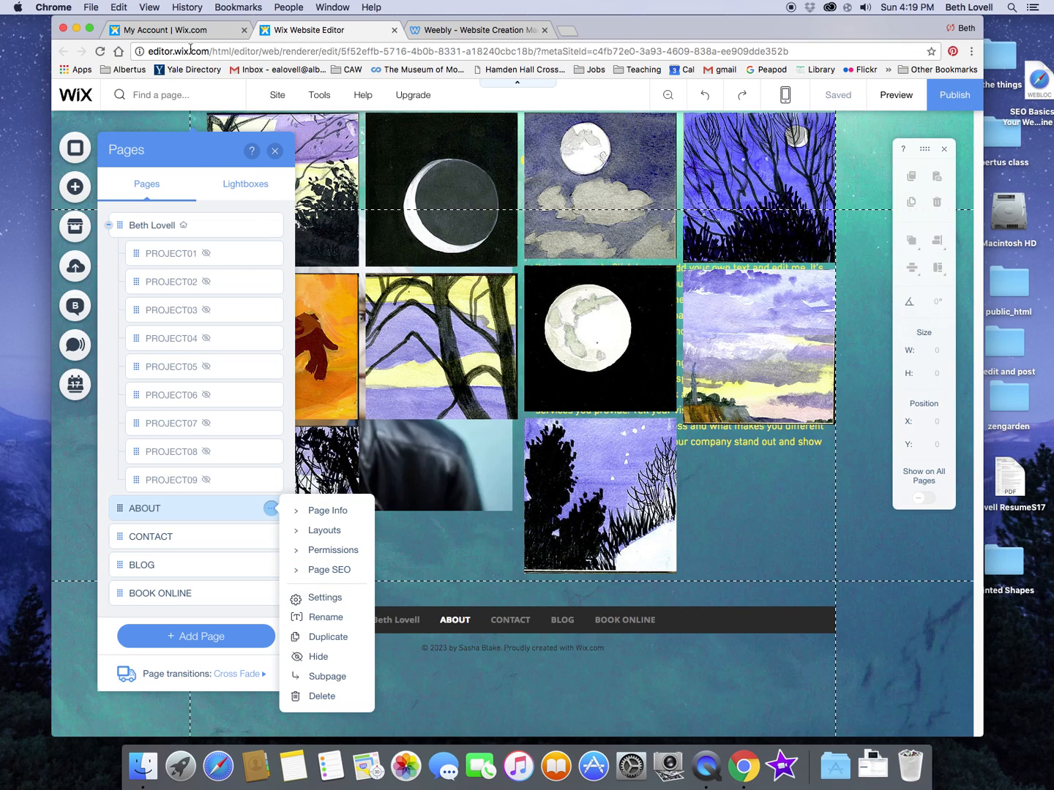
Switch to the SEO Wiz account page and scroll through the homepage SEO checklist
left_click(170, 32)
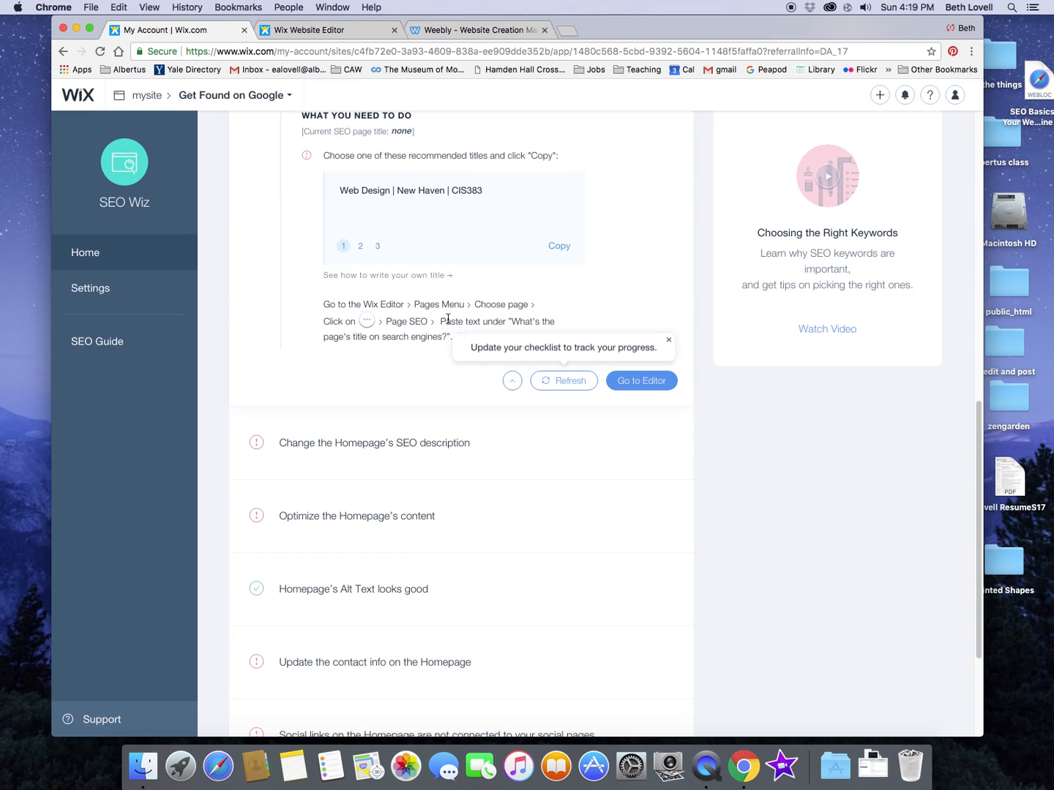
scroll(448, 320, "up", 5)
scroll(432, 324, "down", 5)
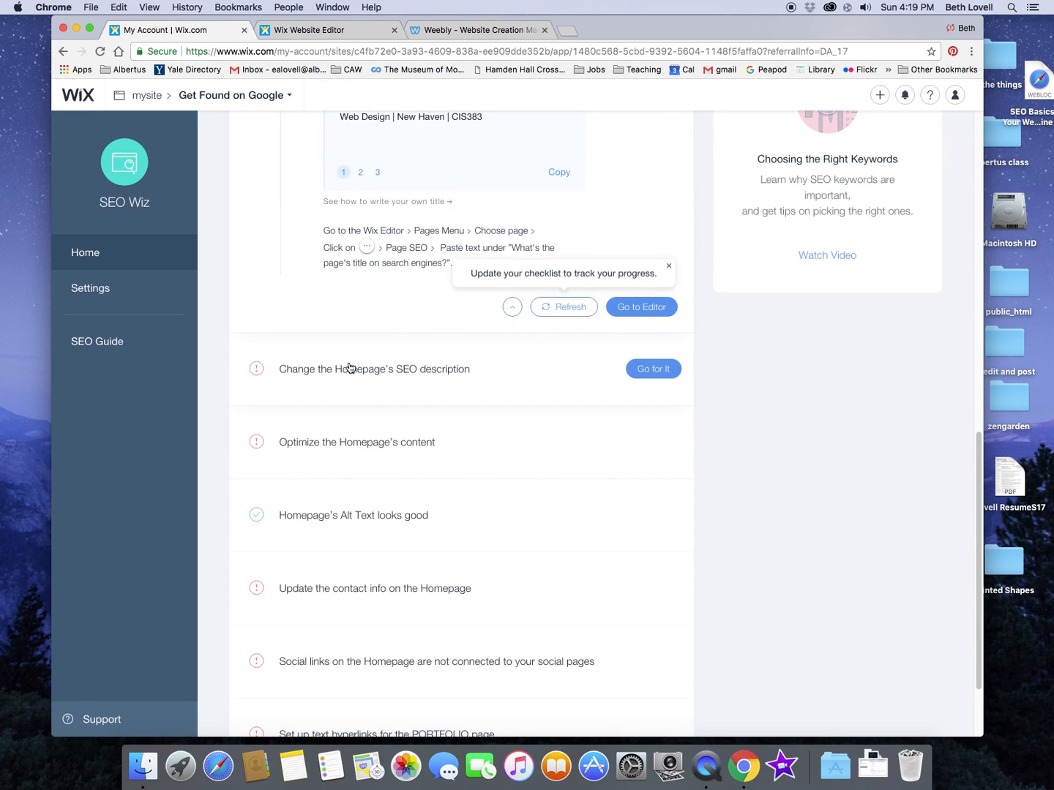
scroll(358, 372, "down", 3)
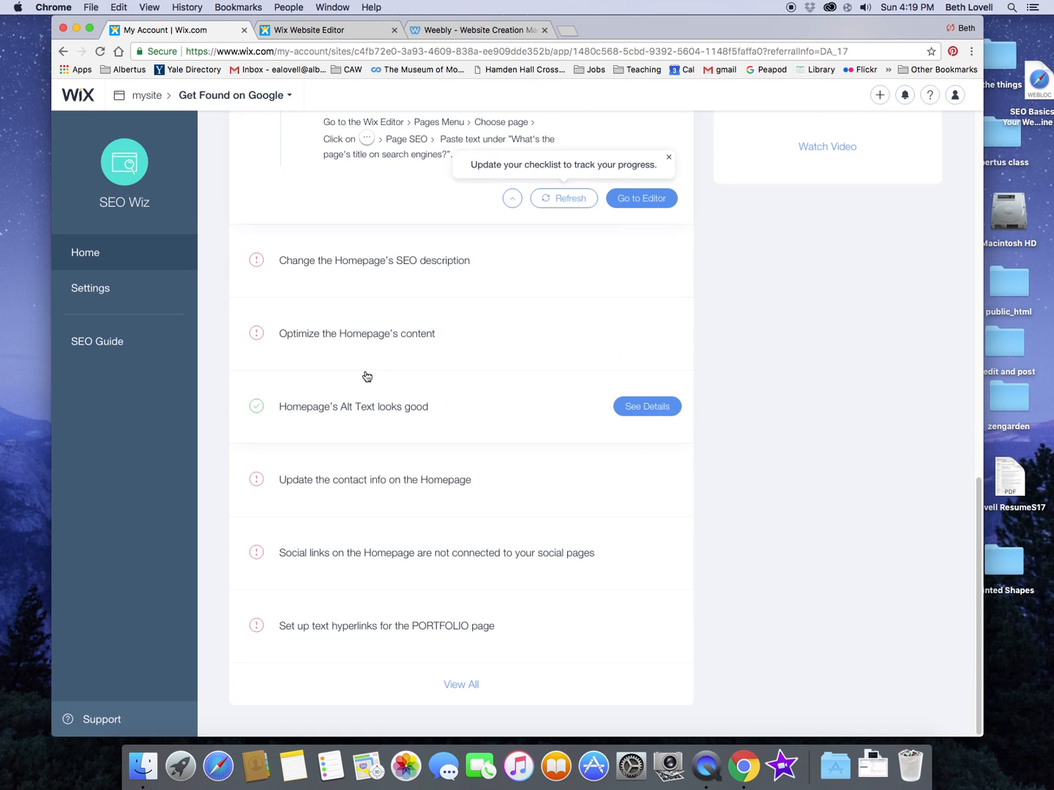
scroll(364, 376, "up", 10)
scroll(365, 376, "down", 10)
scroll(365, 370, "up", 15)
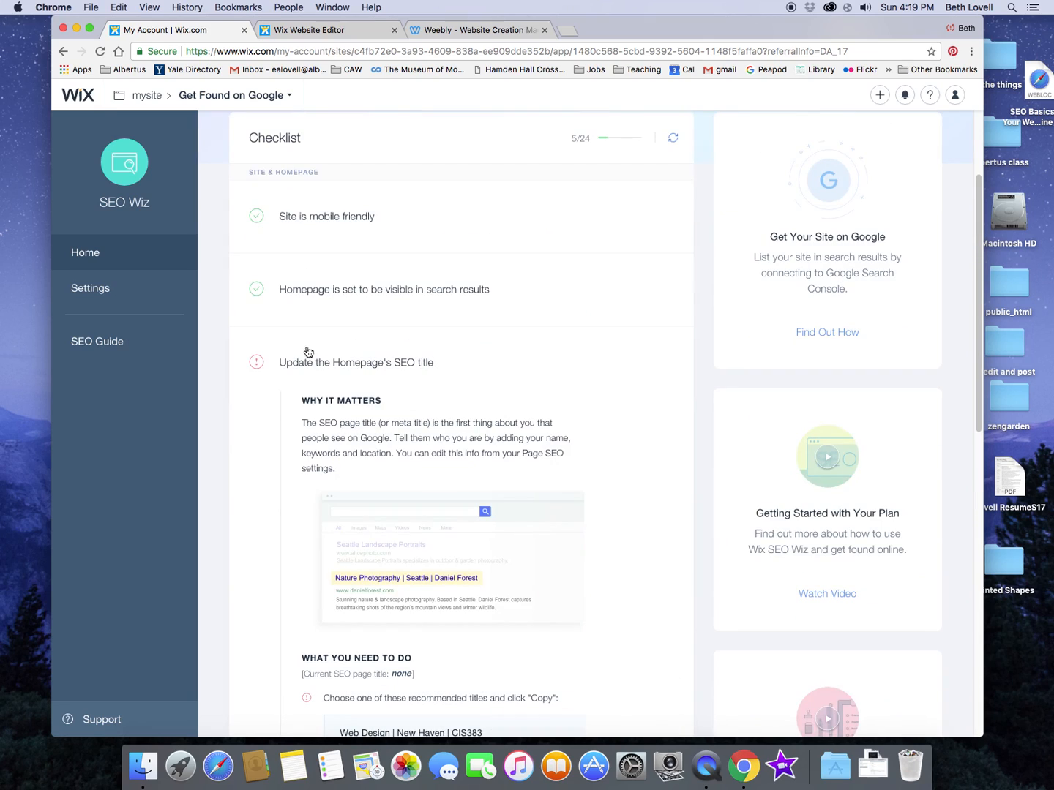
Check the SEO Wiz settings (site name CIS383, location, five keywords) and open the SEO Guide
left_click(116, 291)
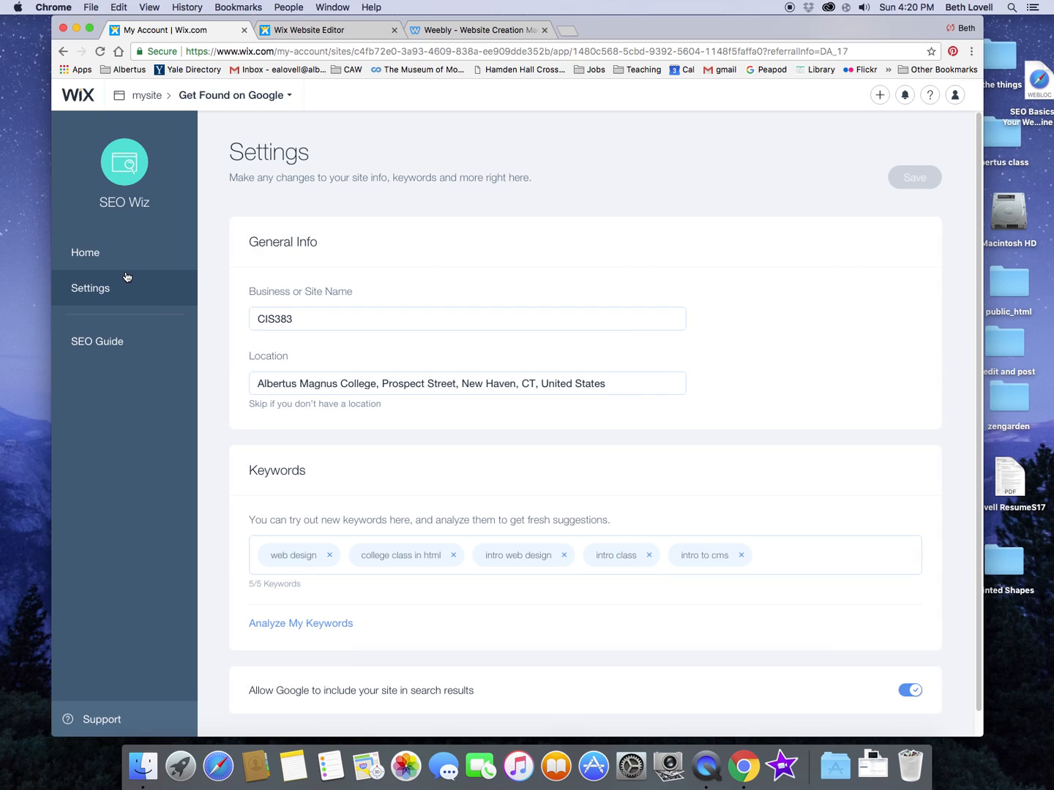
left_click(335, 314)
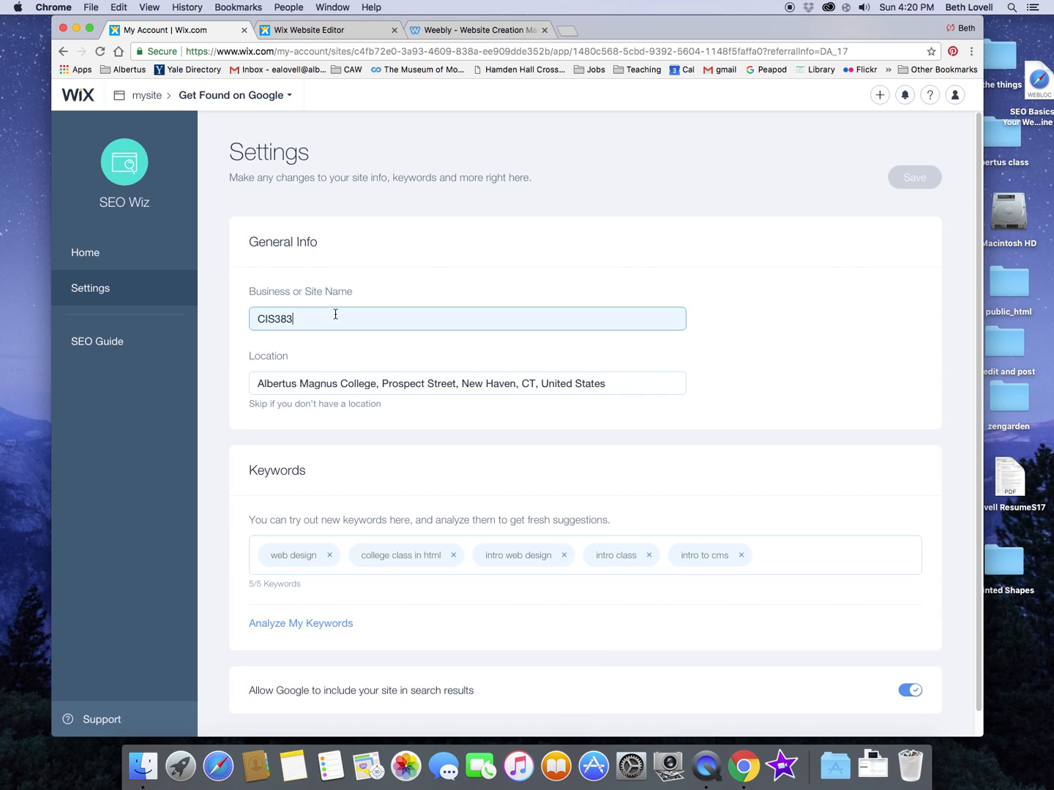
scroll(335, 313, "down", 1)
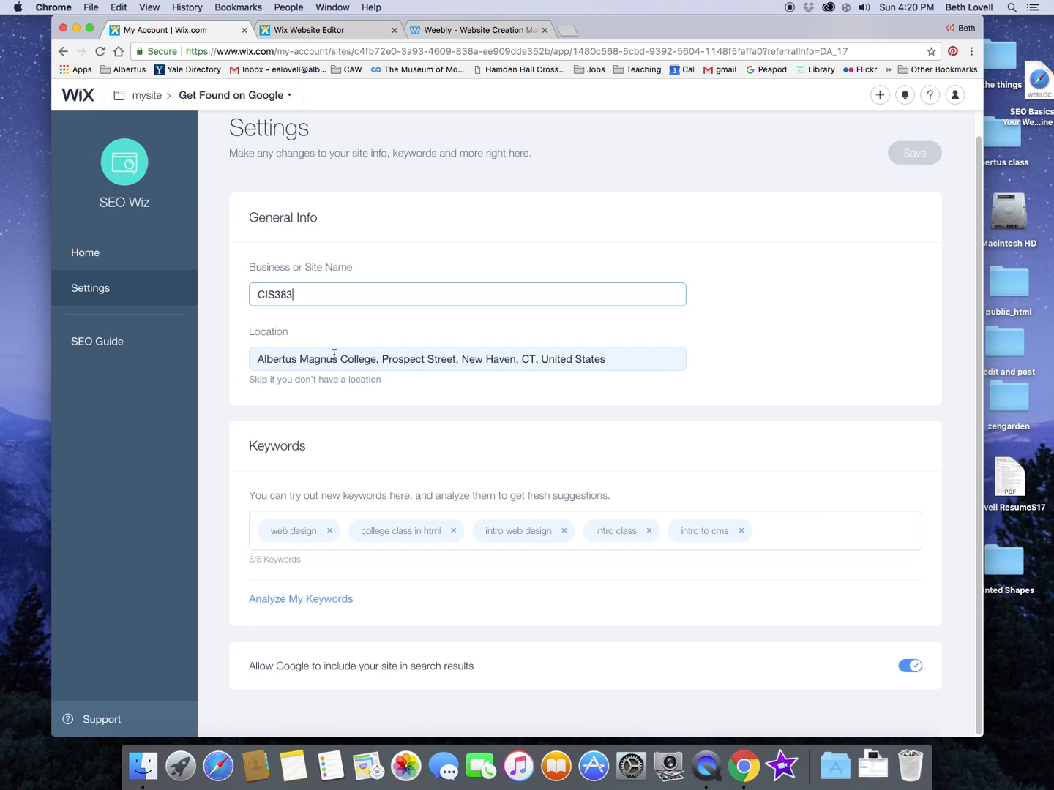
scroll(382, 557, "up", 1)
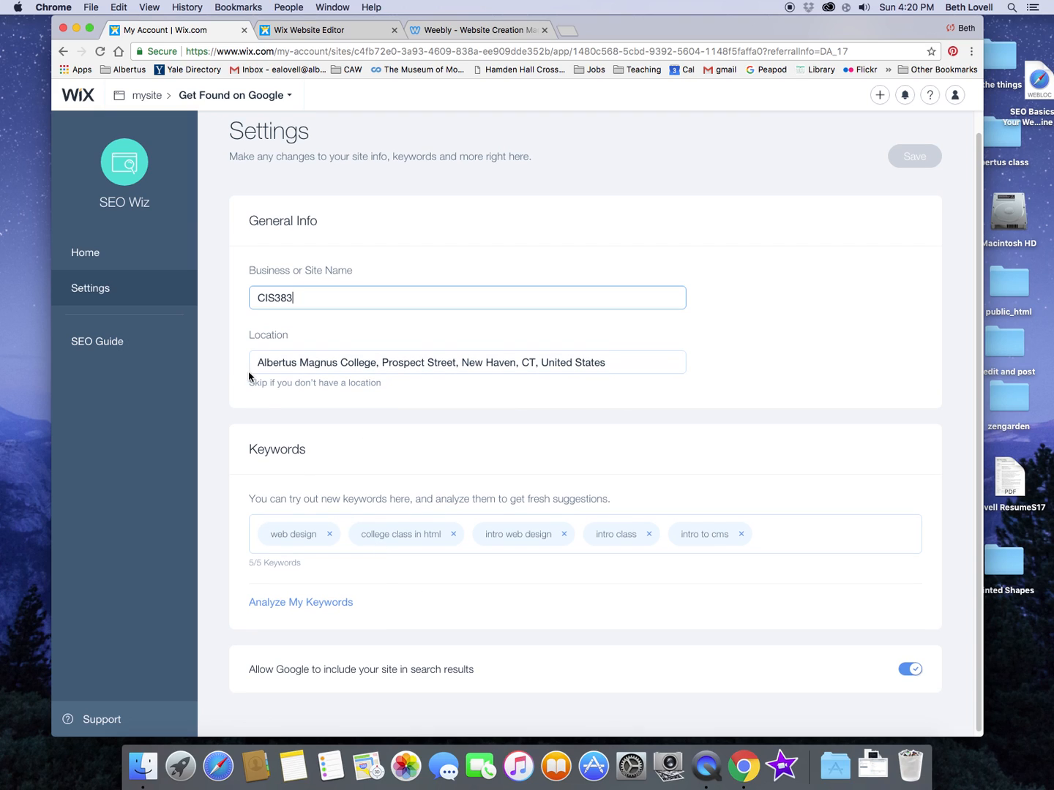
left_click(94, 260)
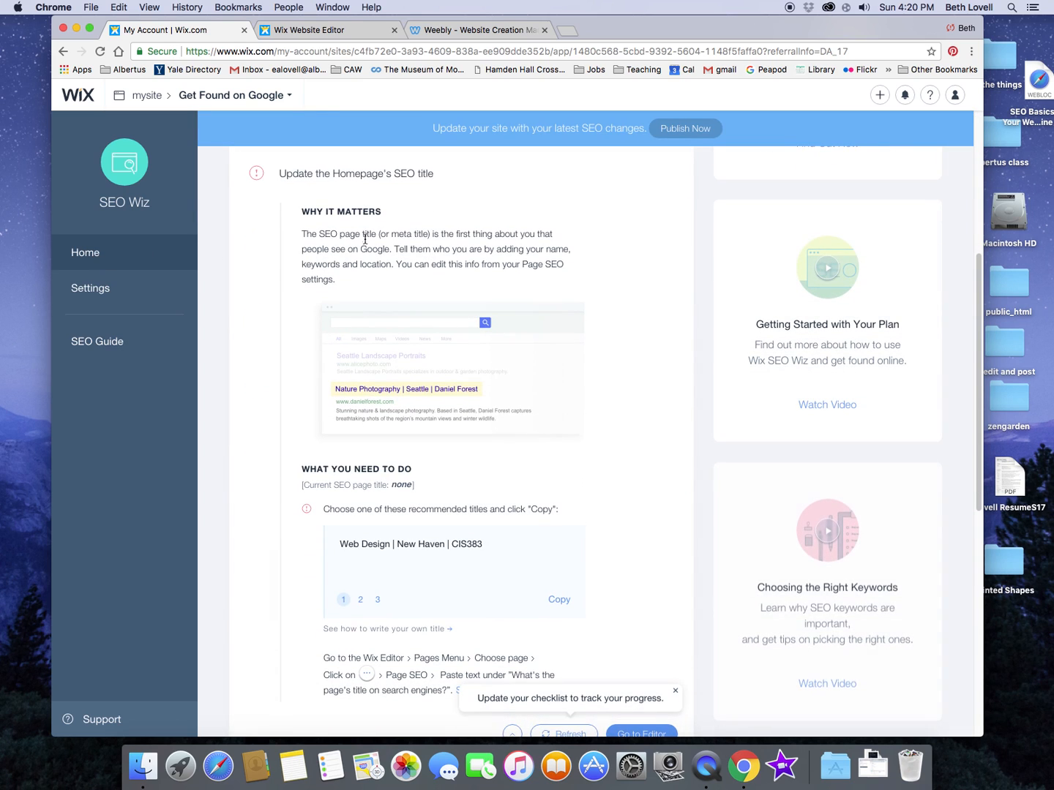
left_click(111, 288)
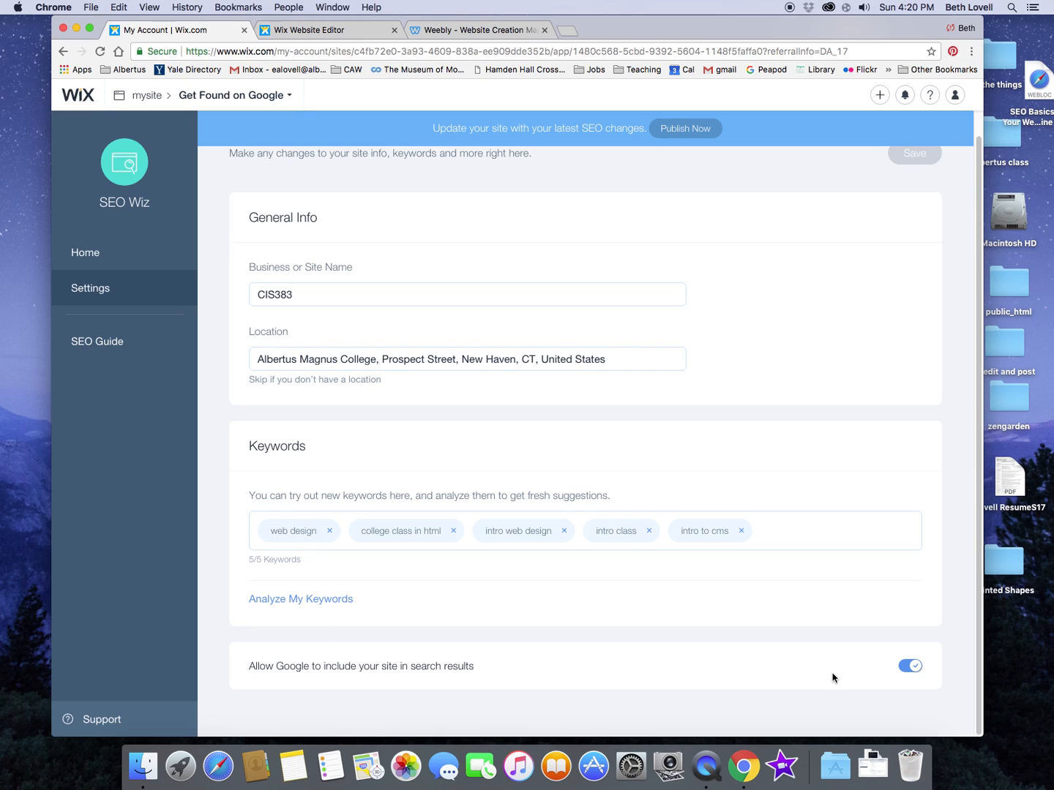
left_click(100, 342)
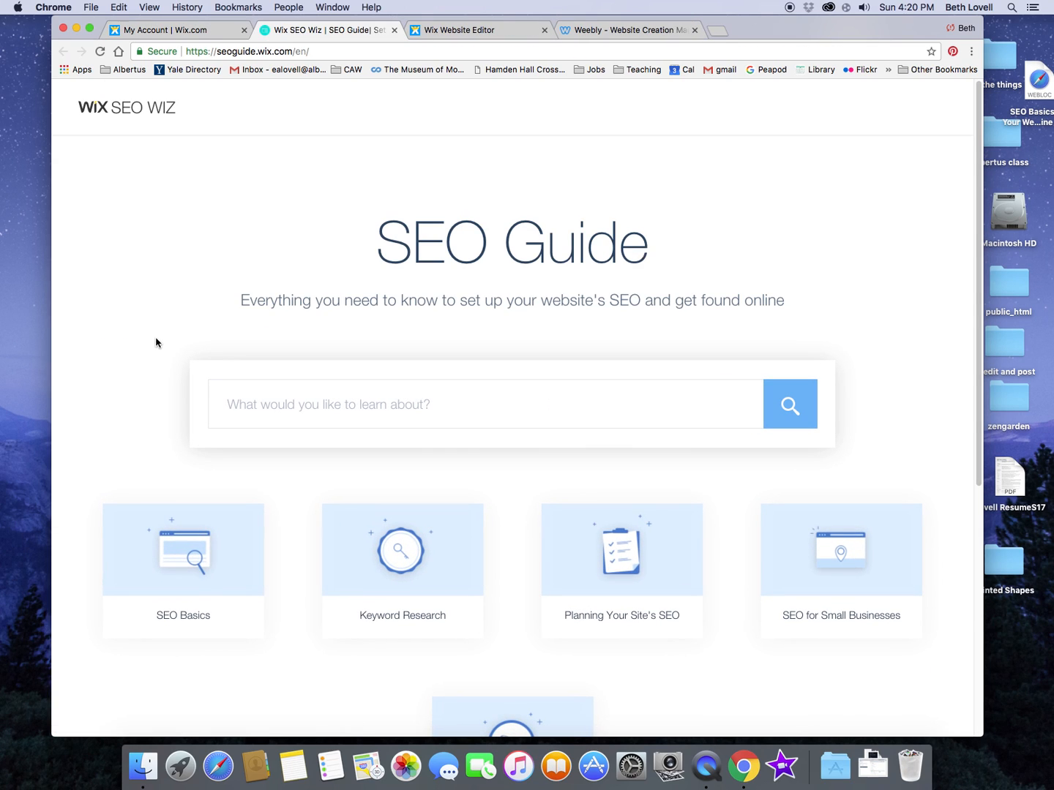
Scroll down through the SEO Guide topic cards and back to the top
scroll(266, 506, "down", 5)
scroll(266, 511, "up", 3)
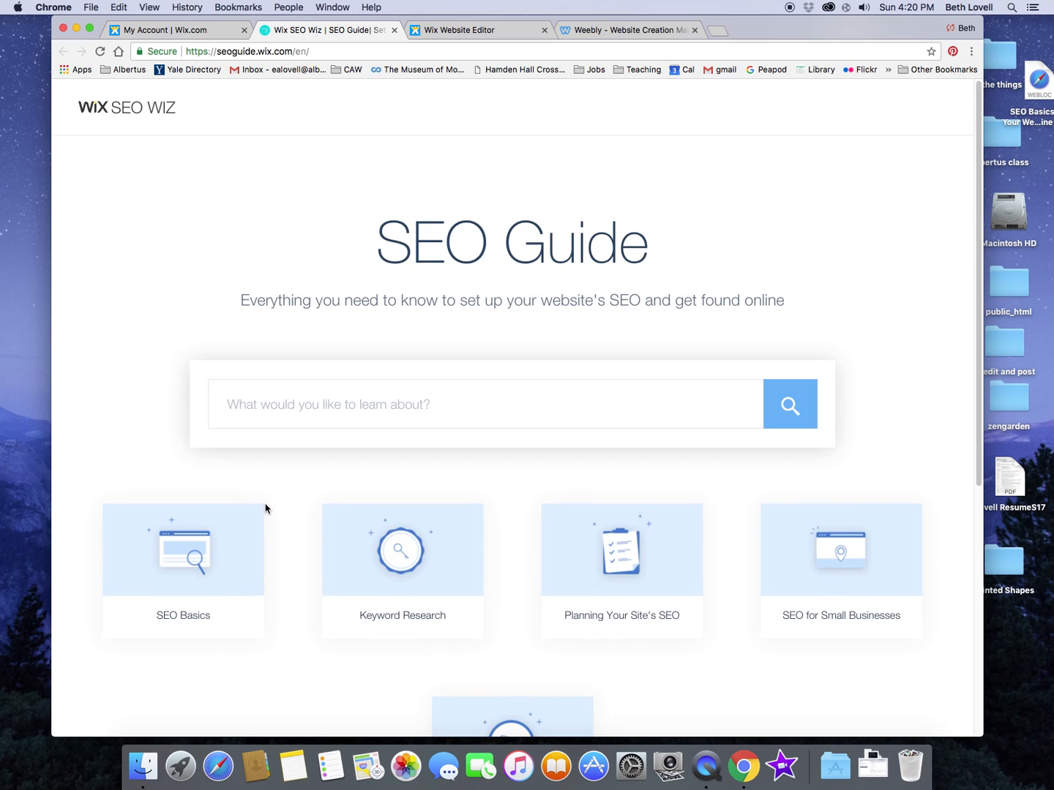